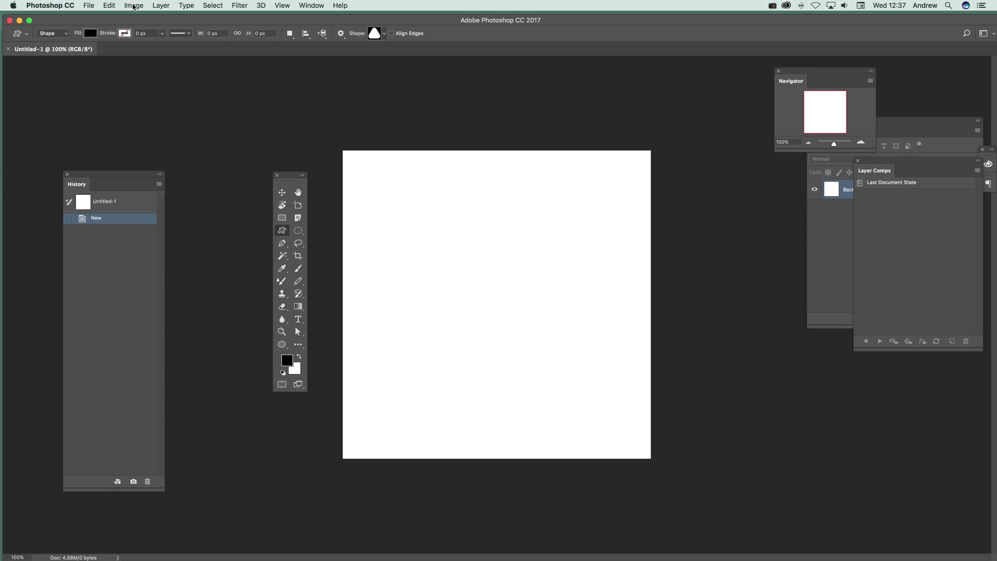
- Keep Shape drawing mode, set the fill to red, and show the triangle custom shapes
left_click(52, 38)
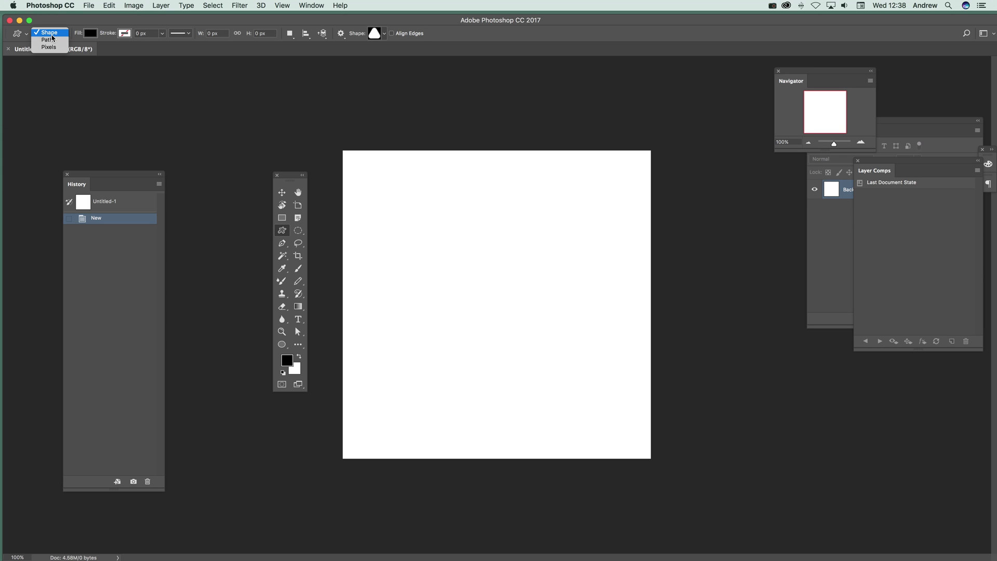
left_click(53, 38)
left_click(53, 38)
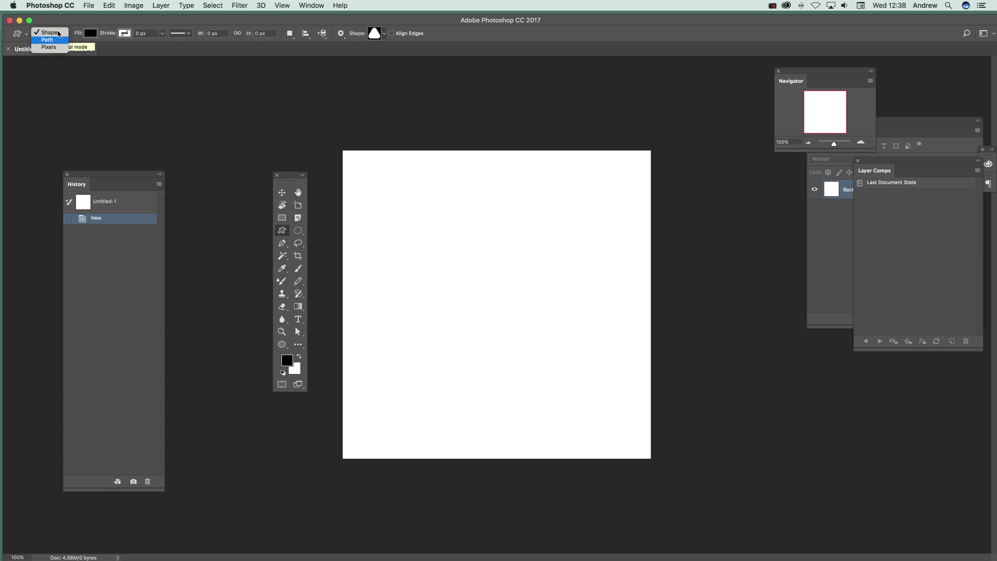
left_click(52, 33)
left_click(91, 34)
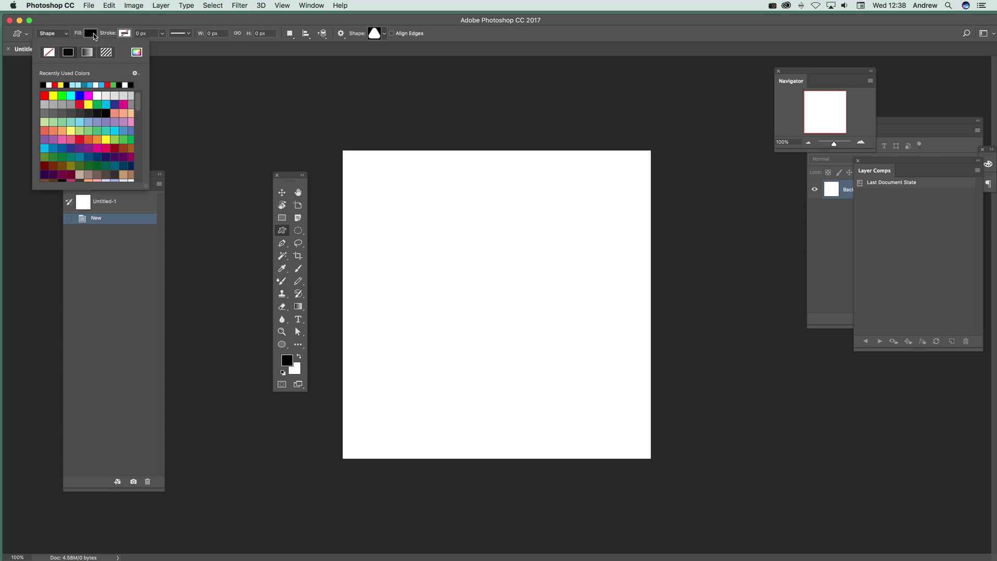
left_click(80, 138)
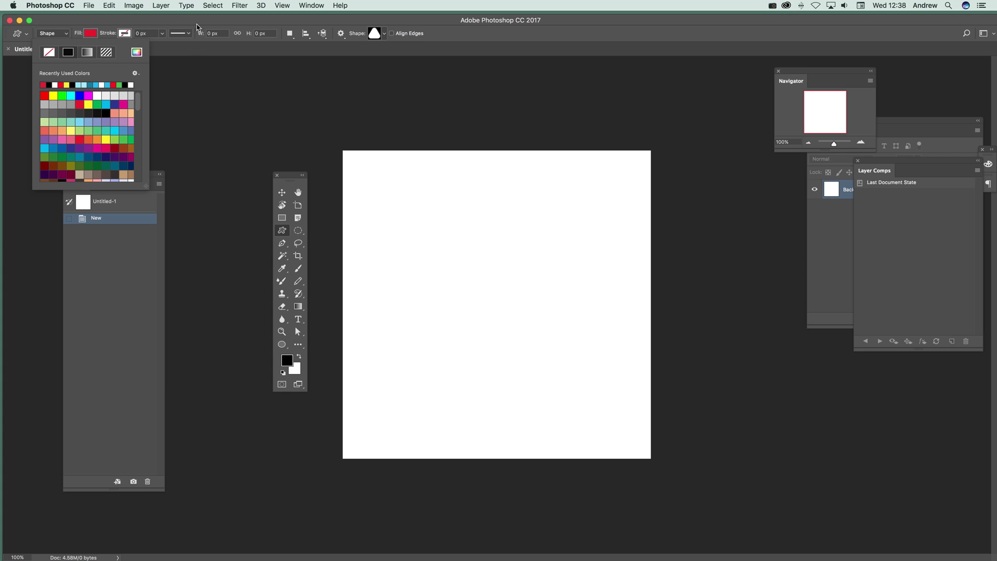
left_click(173, 22)
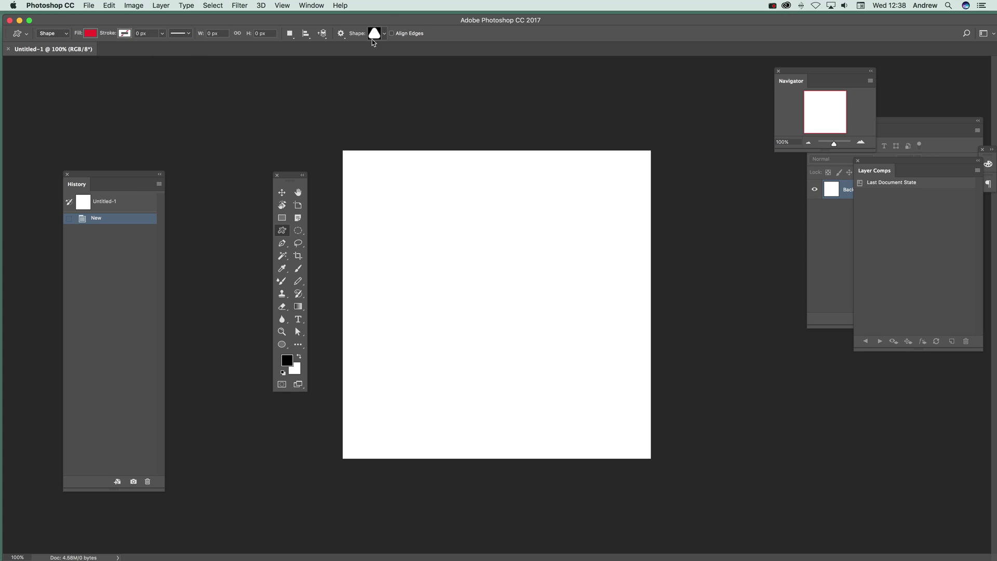
left_click(384, 35)
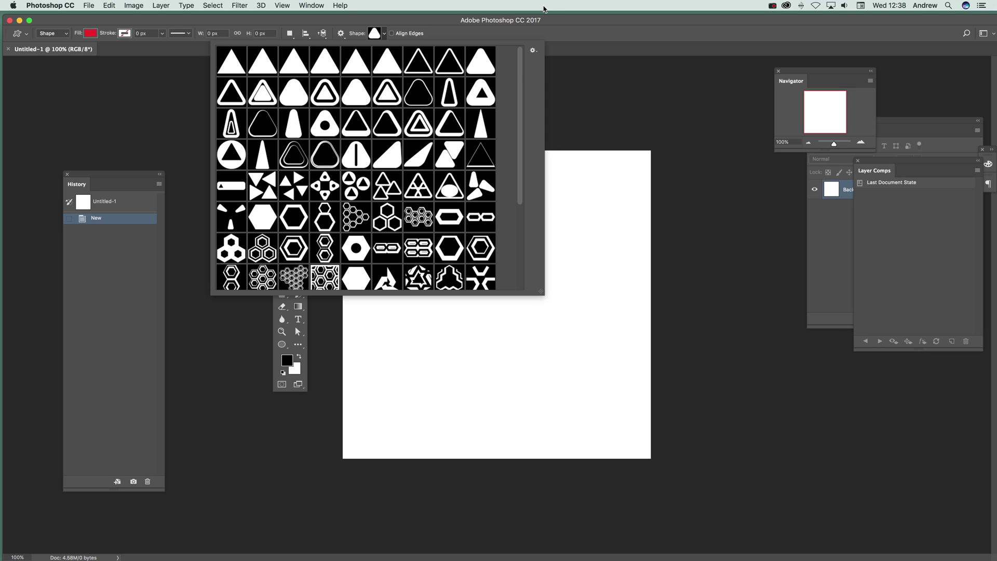
- Draw a large red rounded triangle across the canvas and move the Layers panel aside
left_click(591, 33)
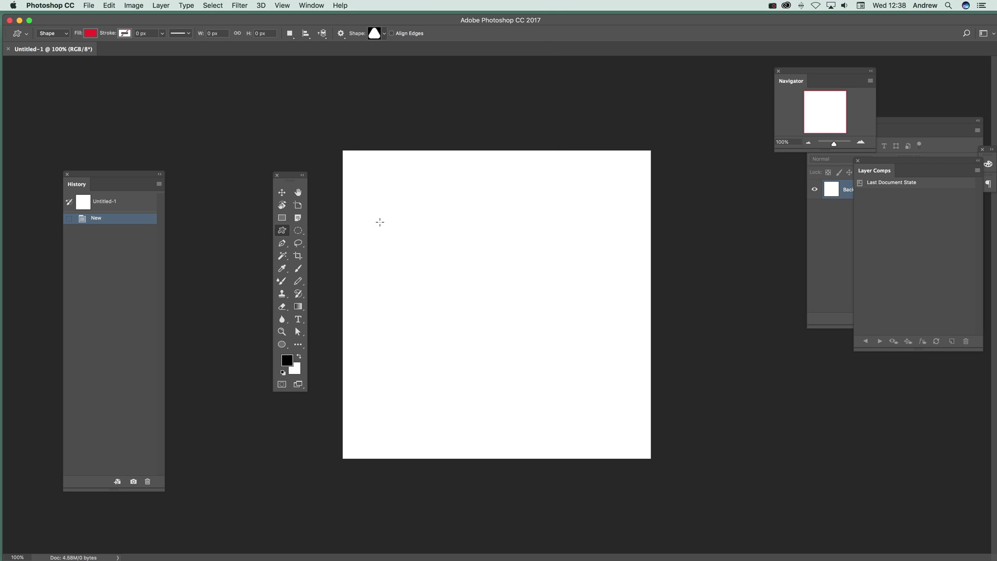
left_click_drag(377, 182, 600, 411)
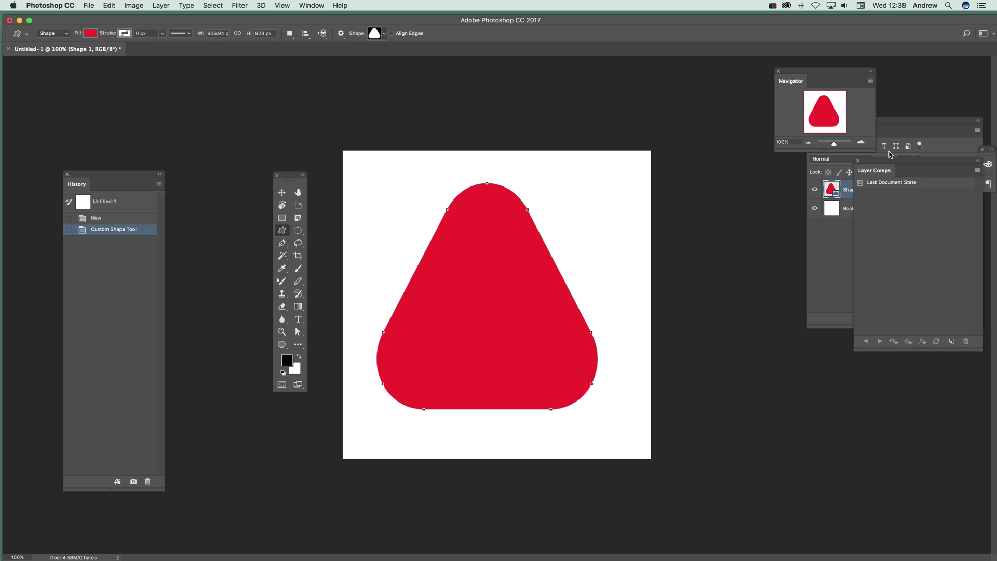
left_click(915, 128)
left_click_drag(915, 127, 743, 254)
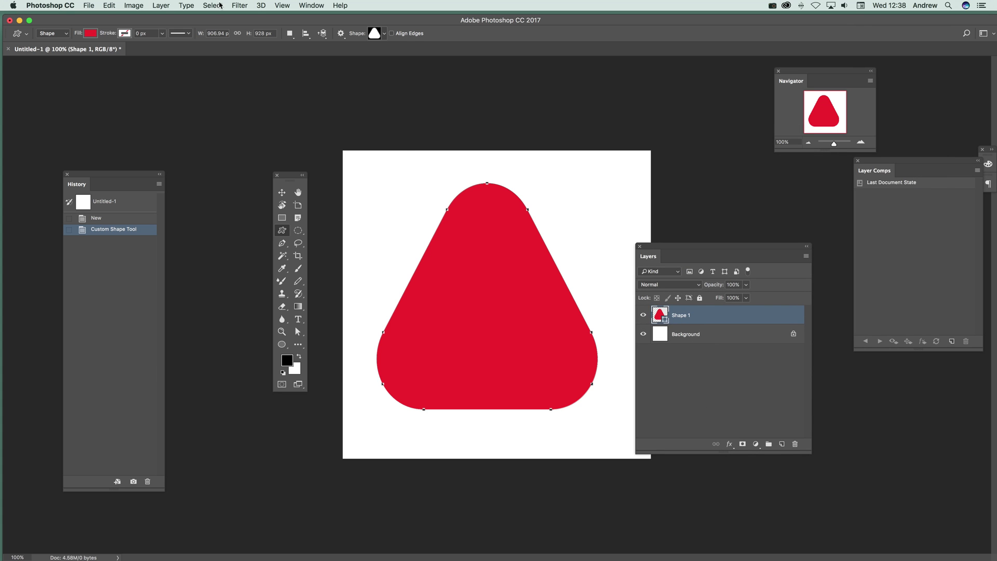
- Extrude the triangle shape layer into a 3D object and rotate it in space
left_click(258, 6)
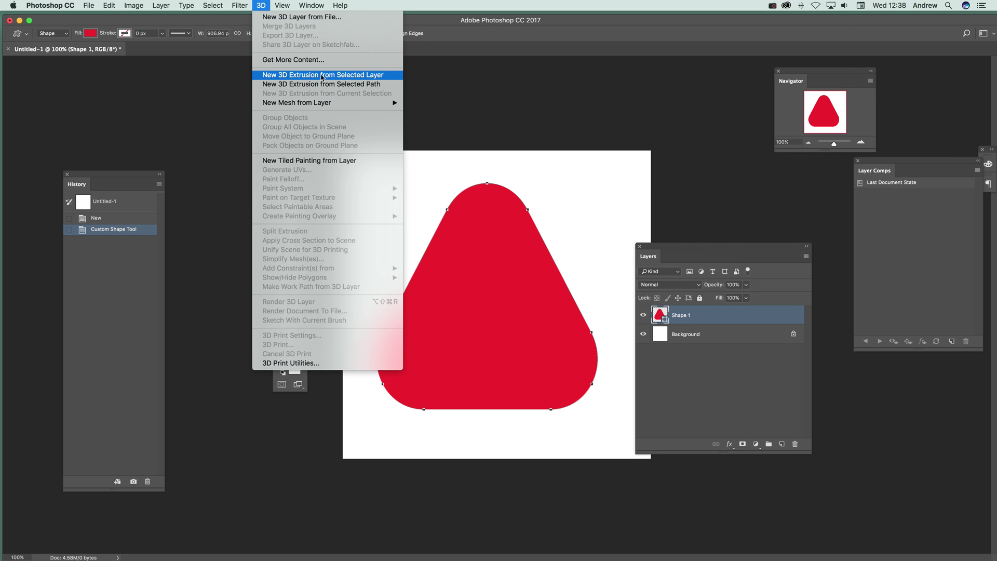
left_click(355, 75)
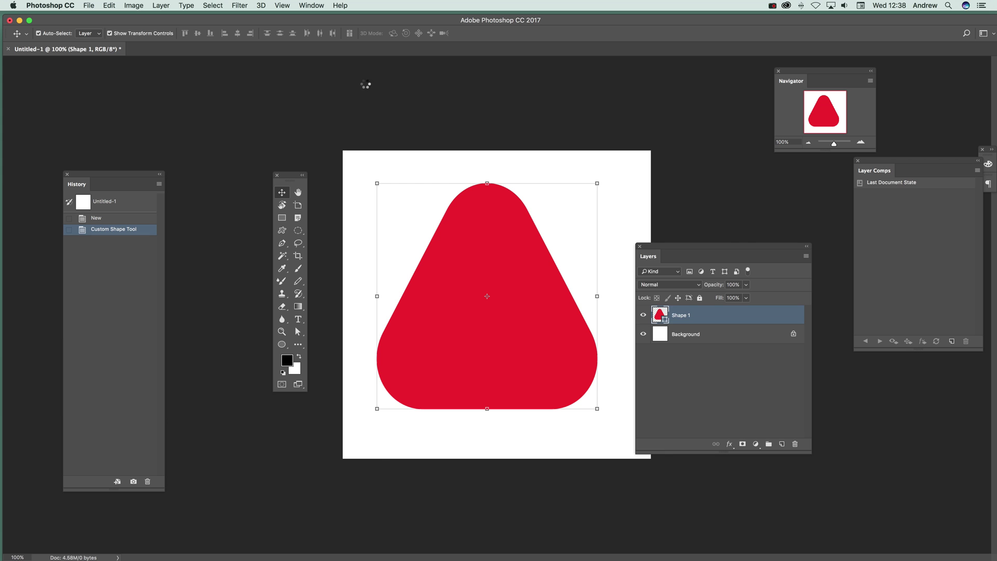
left_click_drag(393, 166, 415, 195)
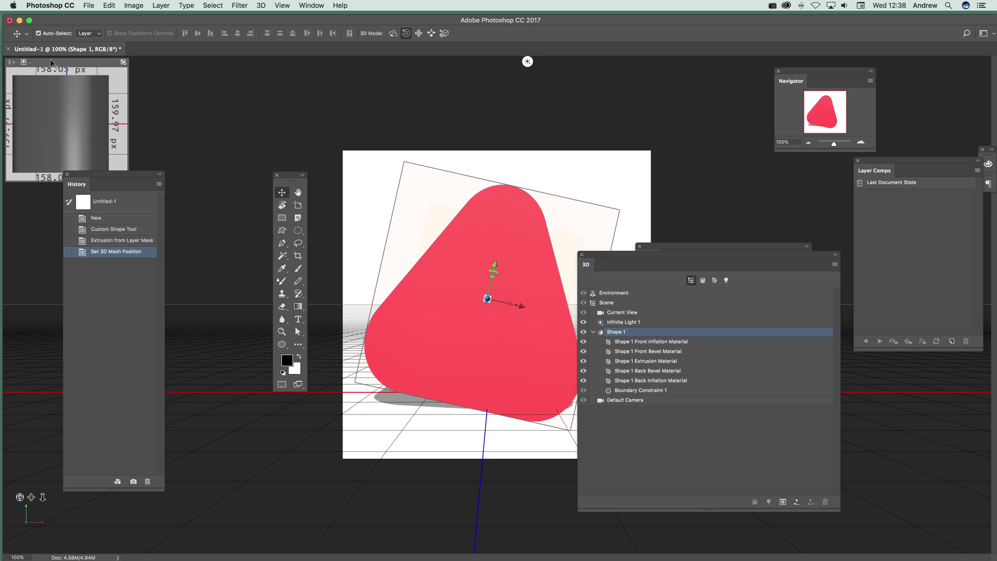
left_click_drag(367, 196, 400, 231)
left_click_drag(592, 185, 508, 281)
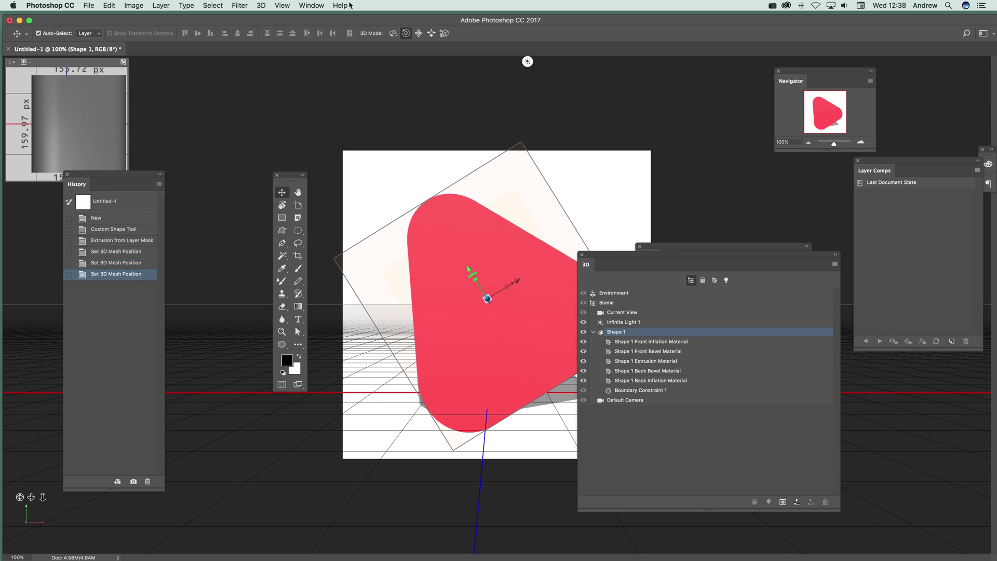
- Orbit the 3D triangle to reveal its grey sides and reposition it on the canvas
left_click(393, 33)
left_click_drag(418, 182, 470, 274)
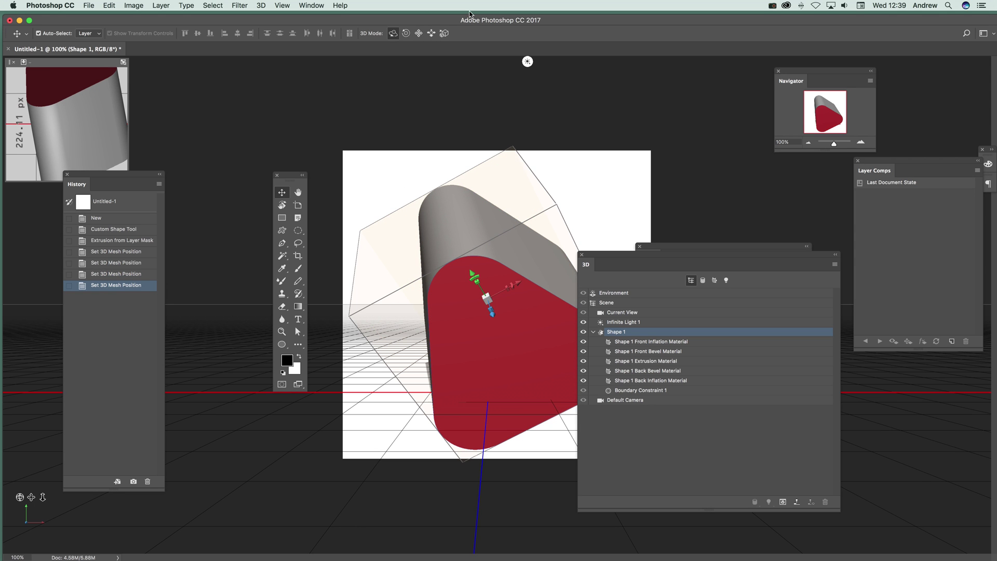
left_click(418, 33)
left_click_drag(448, 256, 426, 262)
left_click_drag(602, 256, 545, 261)
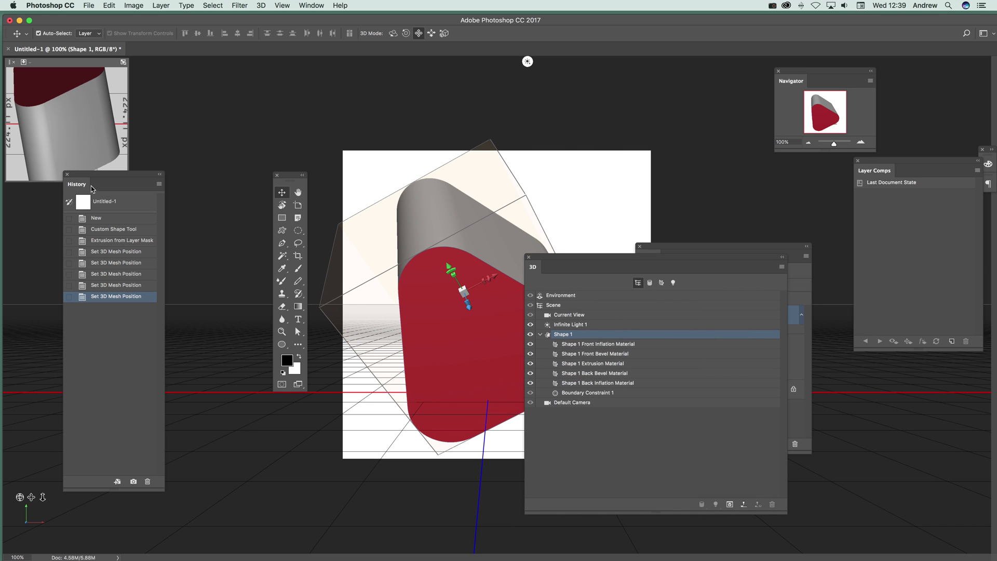
left_click(660, 249)
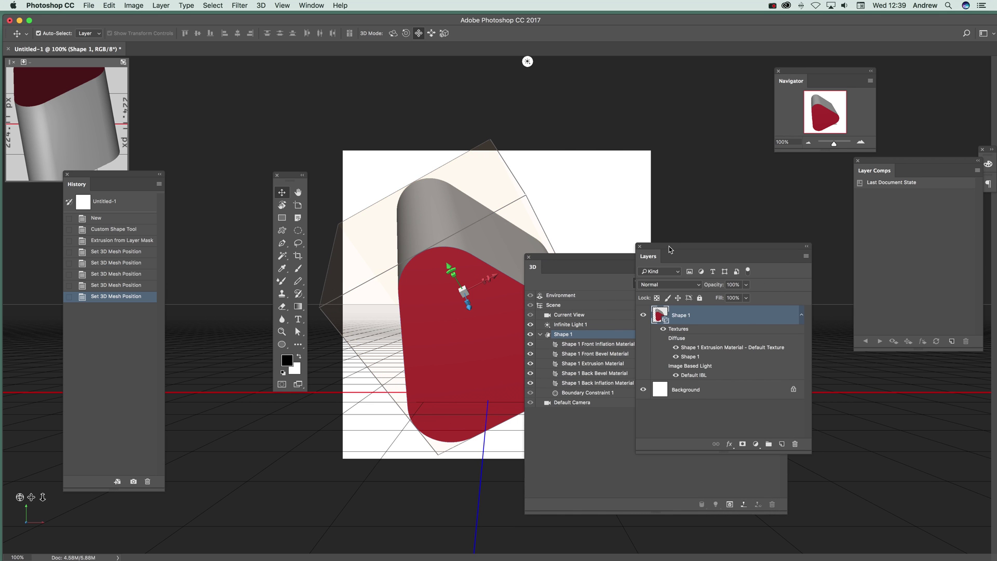
- Show the Properties panel and inspect the Infinite Light 1 and Current View settings
left_click_drag(670, 249, 721, 252)
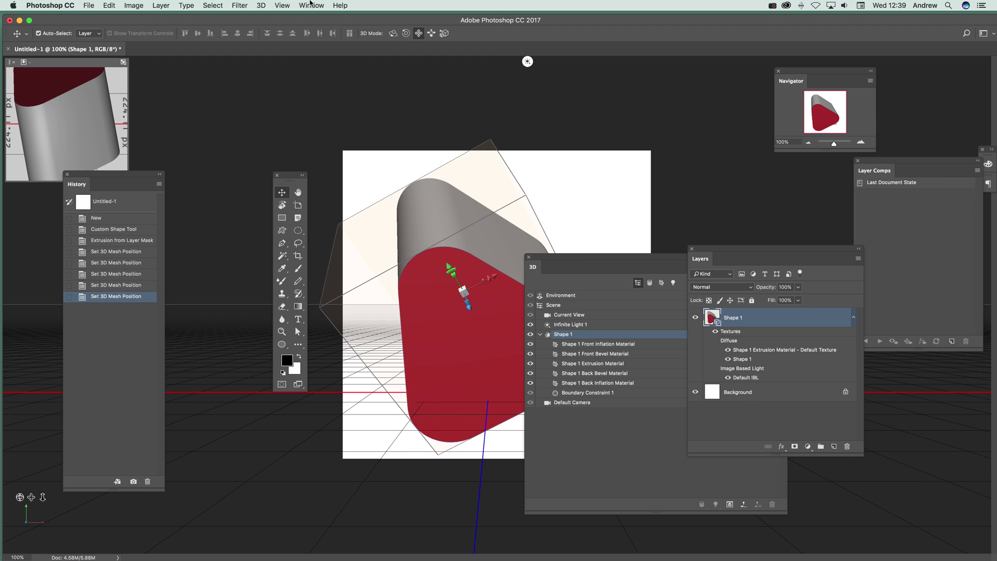
left_click(311, 6)
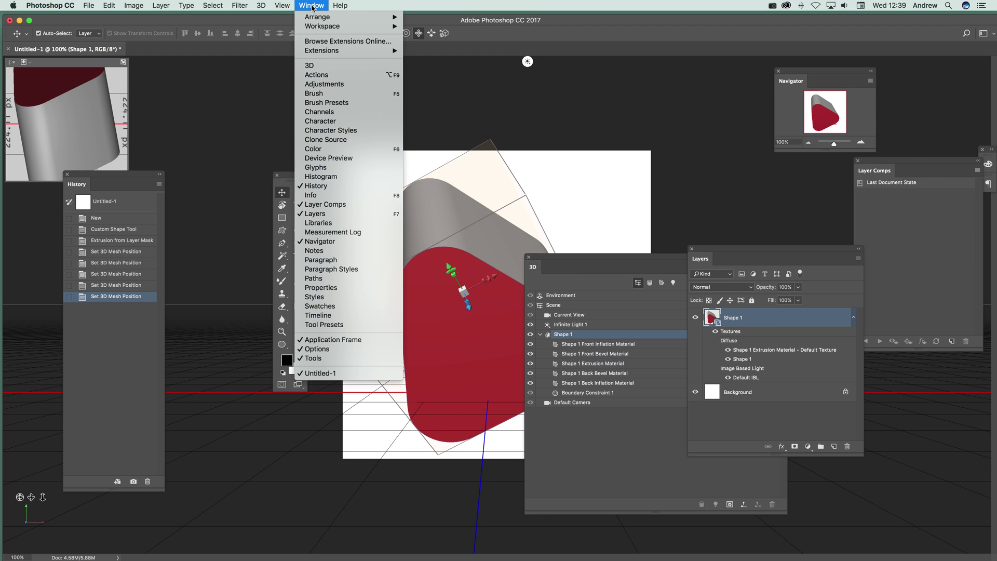
left_click(338, 287)
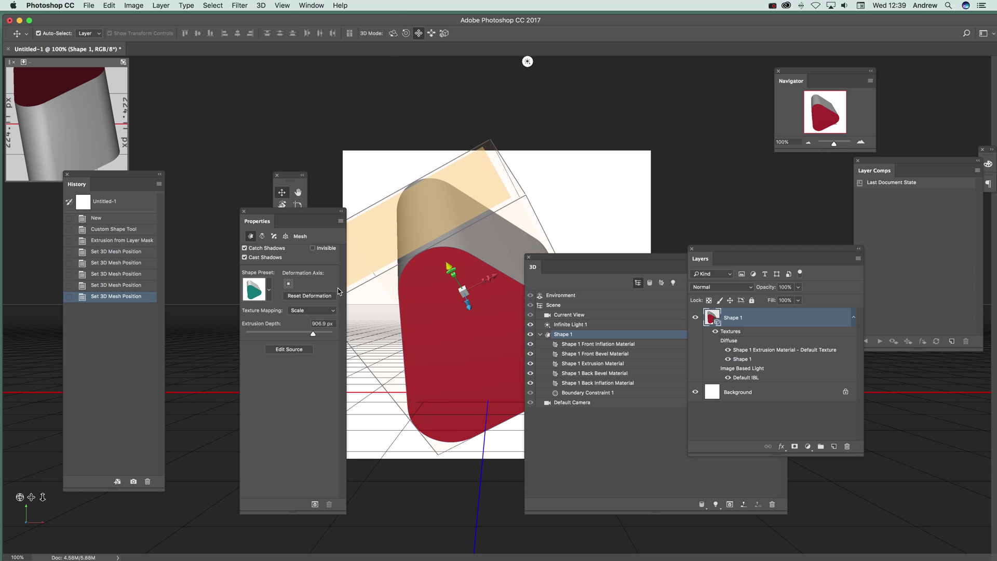
left_click_drag(266, 209, 266, 246)
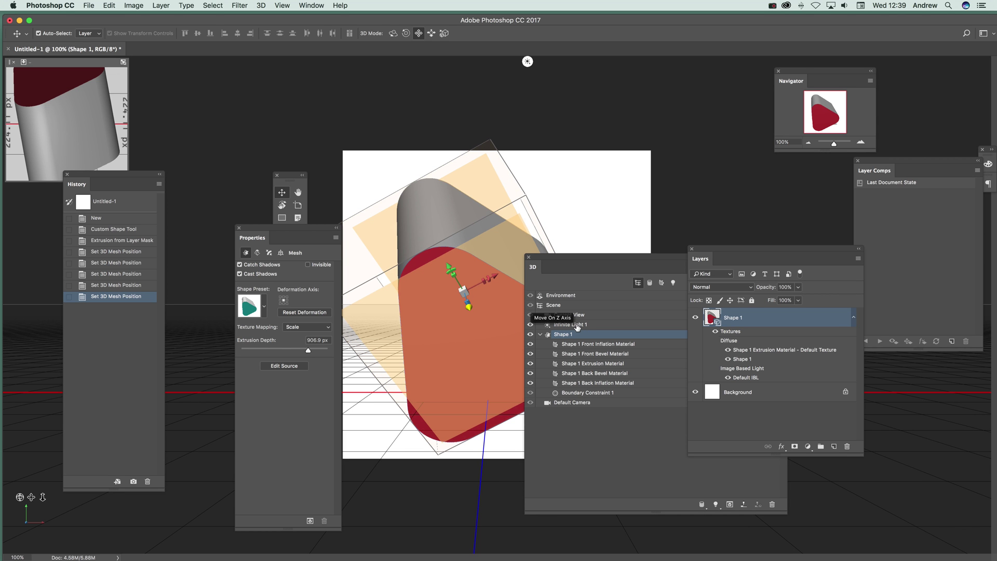
left_click(576, 325)
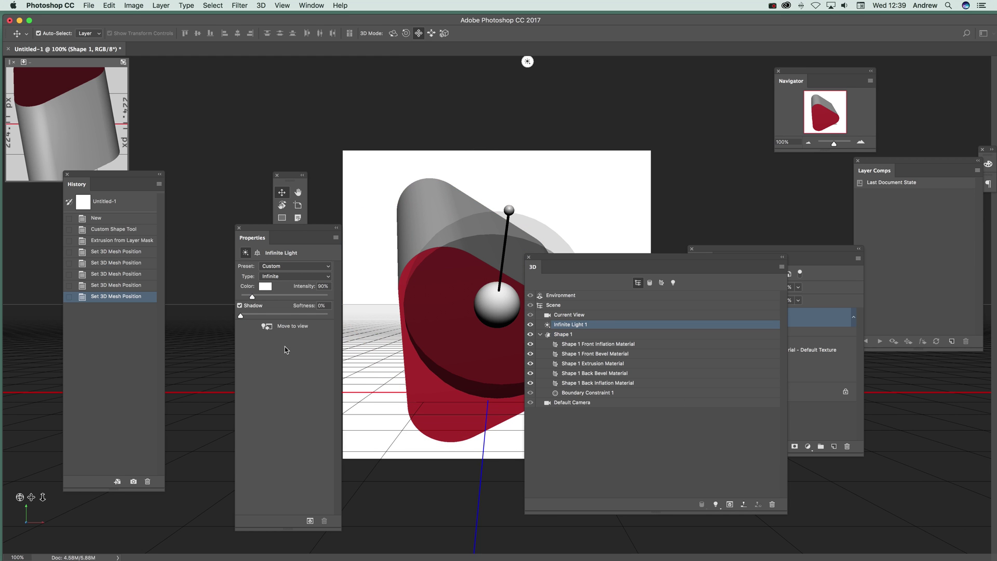
left_click(559, 307)
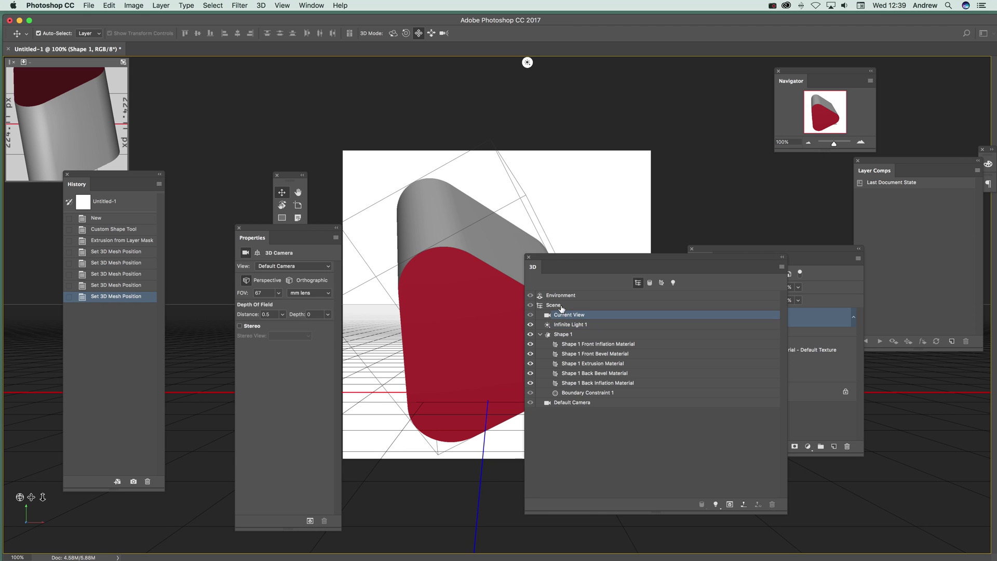
- Reduce Shape 1's extrusion depth to 166.66 px and rotate it to face the viewer
left_click(560, 337)
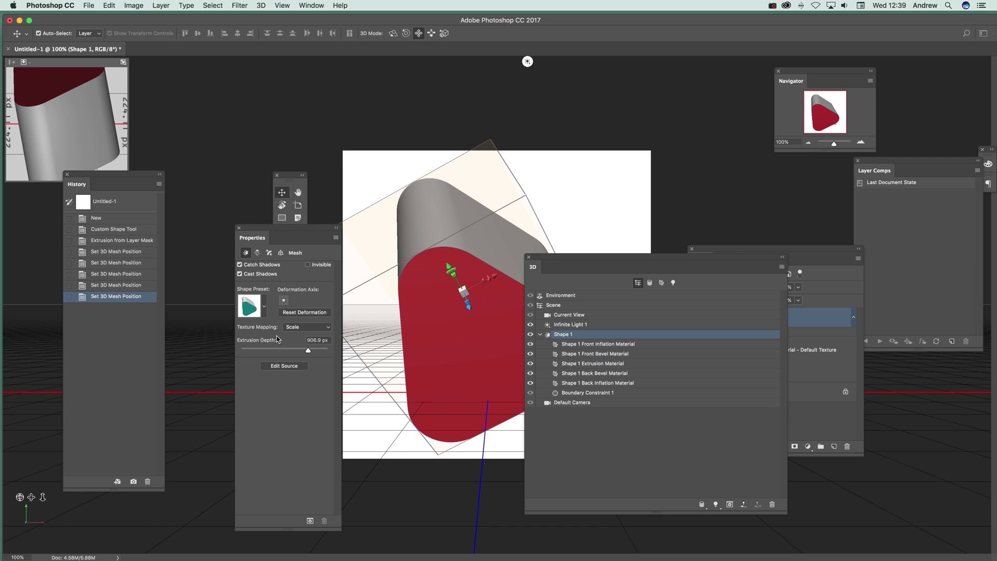
mouse_move(308, 351)
left_mouse_down()
mouse_move(268, 352)
mouse_move(324, 350)
mouse_move(290, 351)
left_mouse_up()
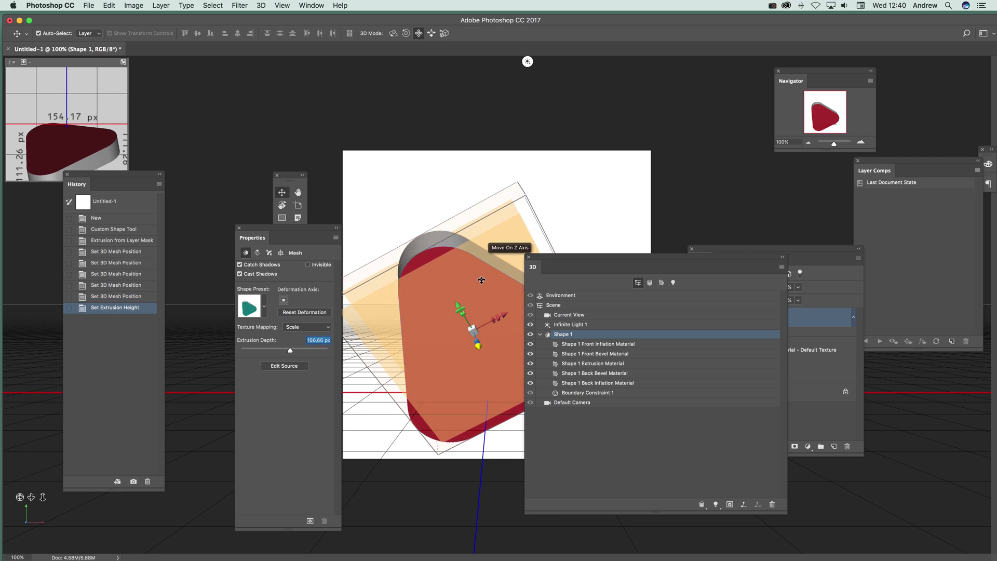
left_click(393, 33)
mouse_move(402, 225)
left_mouse_down()
mouse_move(455, 310)
mouse_move(449, 211)
mouse_move(349, 289)
mouse_move(403, 334)
mouse_move(396, 368)
mouse_move(410, 291)
mouse_move(396, 229)
left_mouse_up()
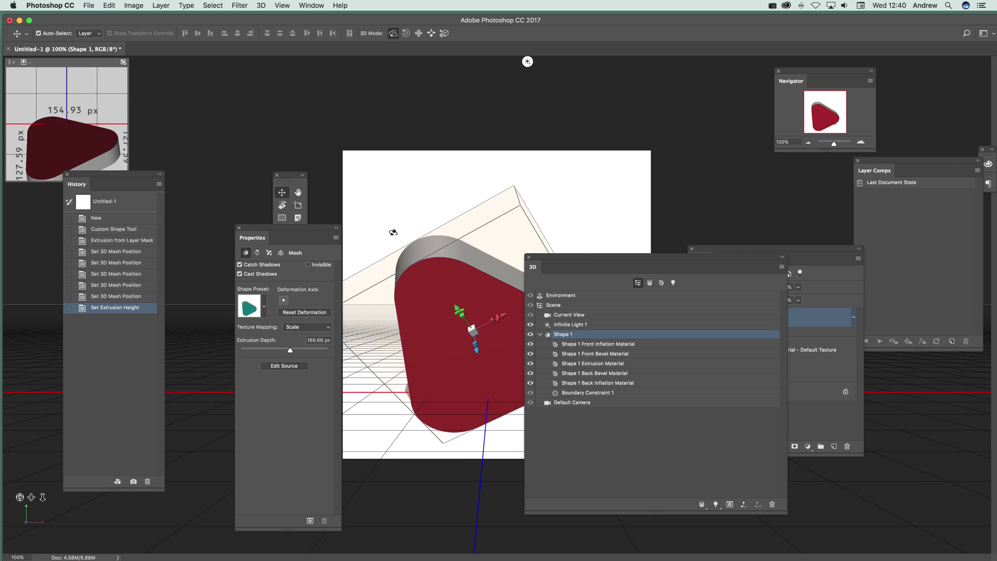
left_click_drag(591, 255, 647, 234)
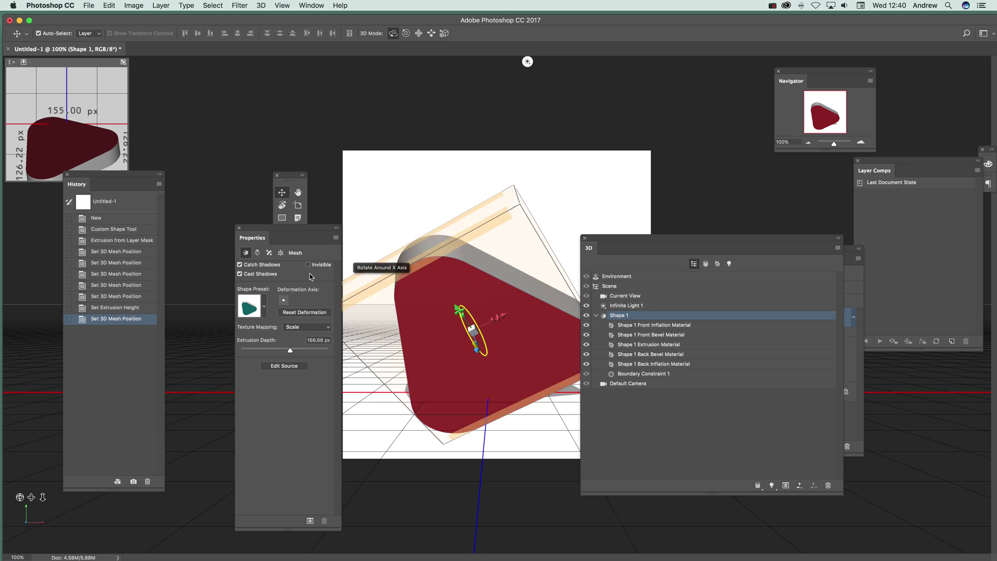
- Duplicate Shape 1 as Shape 1 1, rotate it across the original, and thin it to 27.78 px
right_click(620, 317)
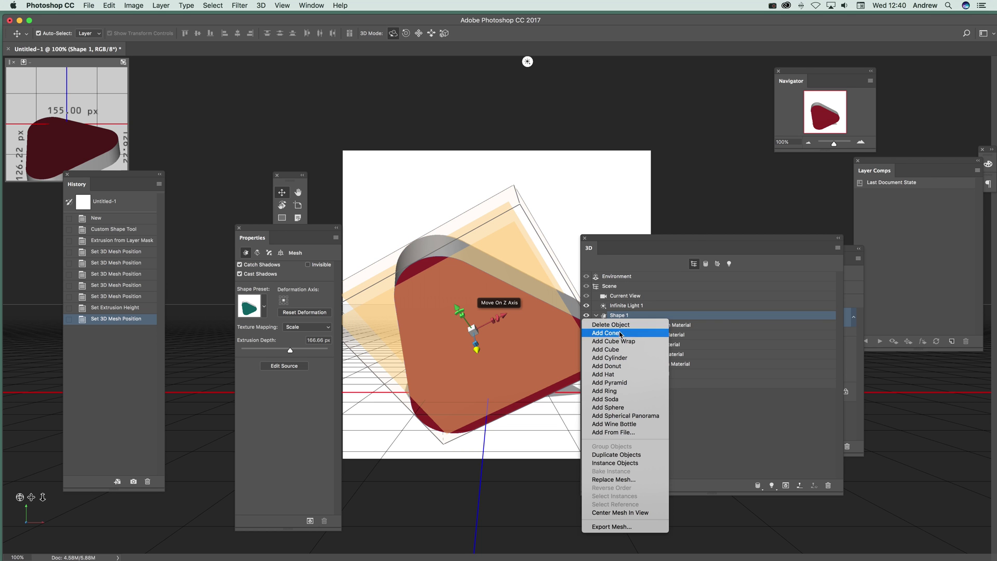
left_click(632, 456)
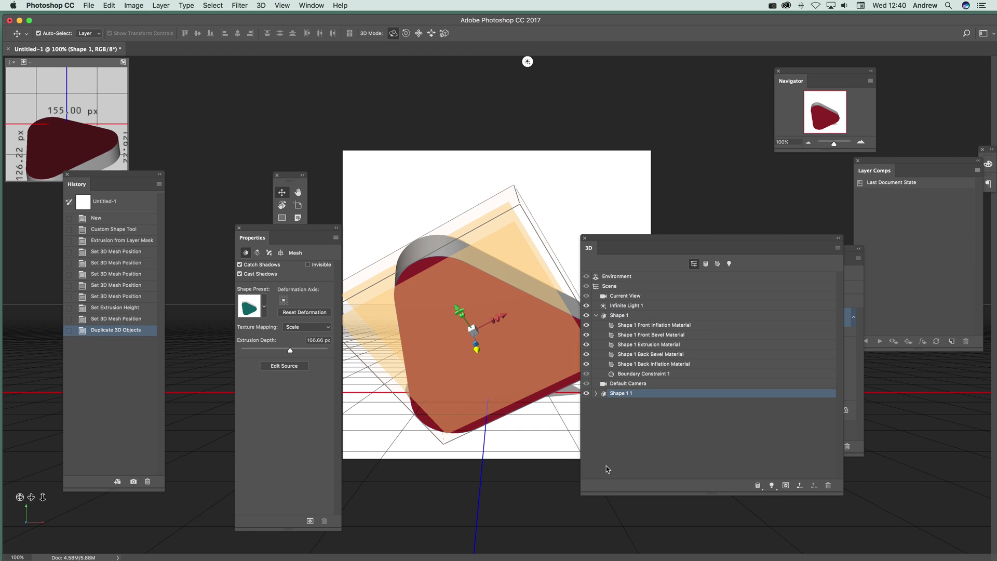
left_click_drag(615, 394, 618, 315)
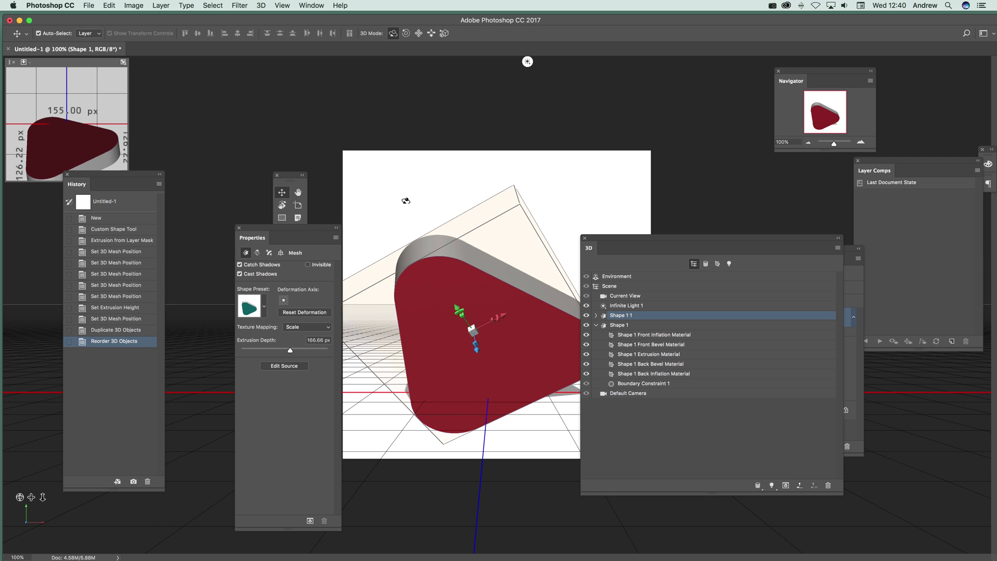
left_click_drag(407, 233, 632, 539)
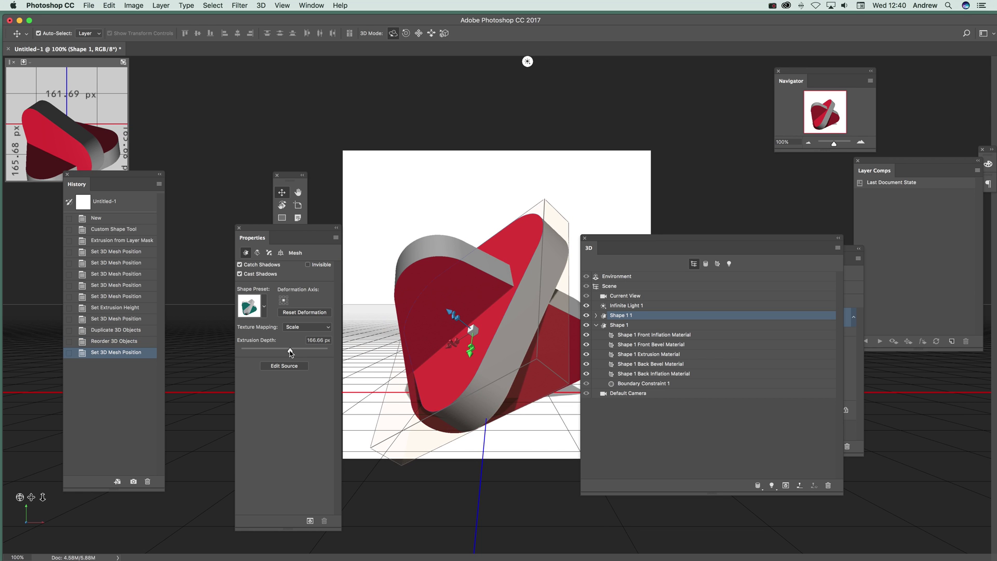
left_click_drag(290, 352, 285, 352)
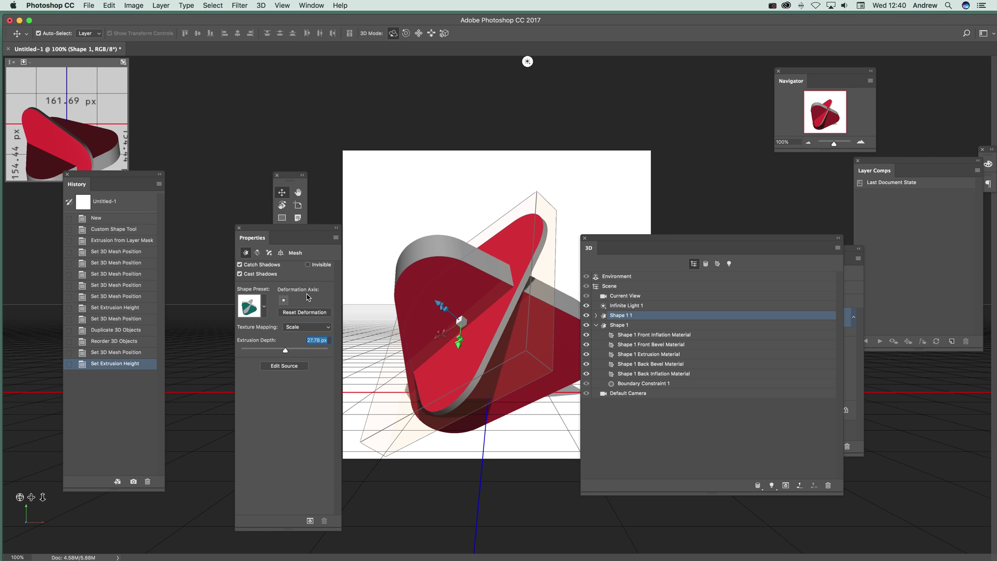
- Set the copy's extrusion depth to 10 px and add Shape 1 to the selection
type("10")
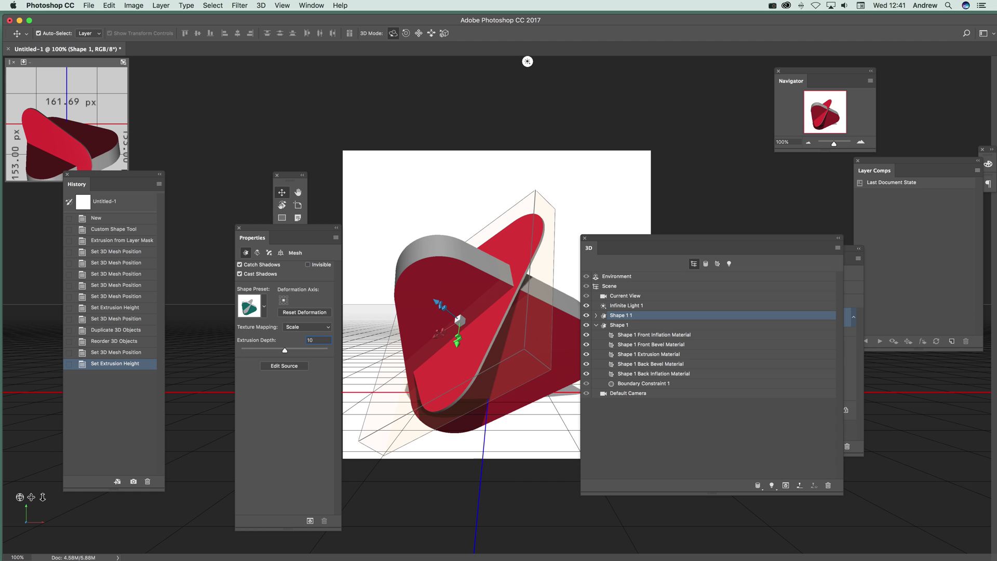
key("Return")
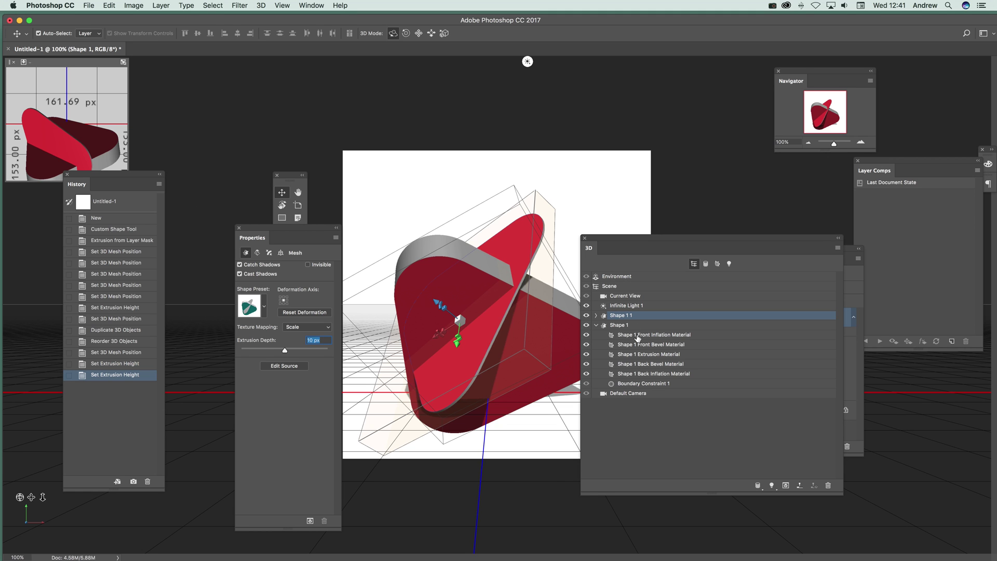
left_click(621, 325, "shift")
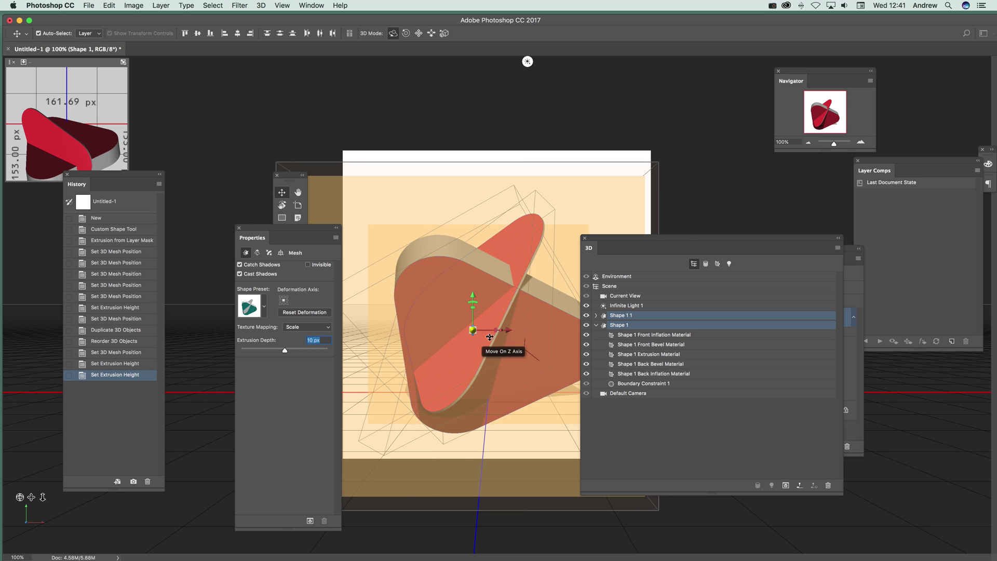
- Group both triangle meshes, tilt the group forward on X, and deepen the extrusion to 152.77 px
right_click(617, 316)
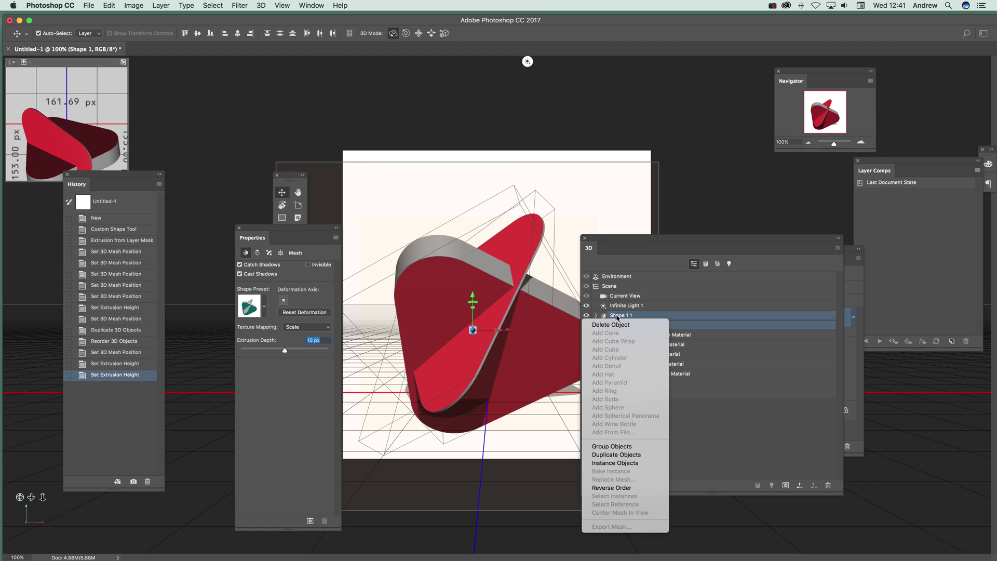
left_click(617, 447)
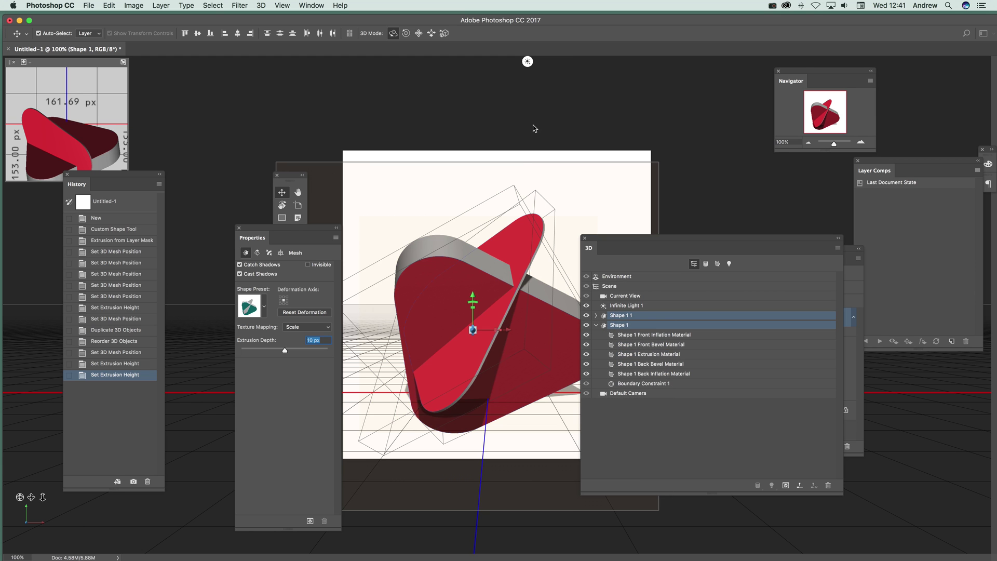
left_click_drag(470, 204, 468, 312)
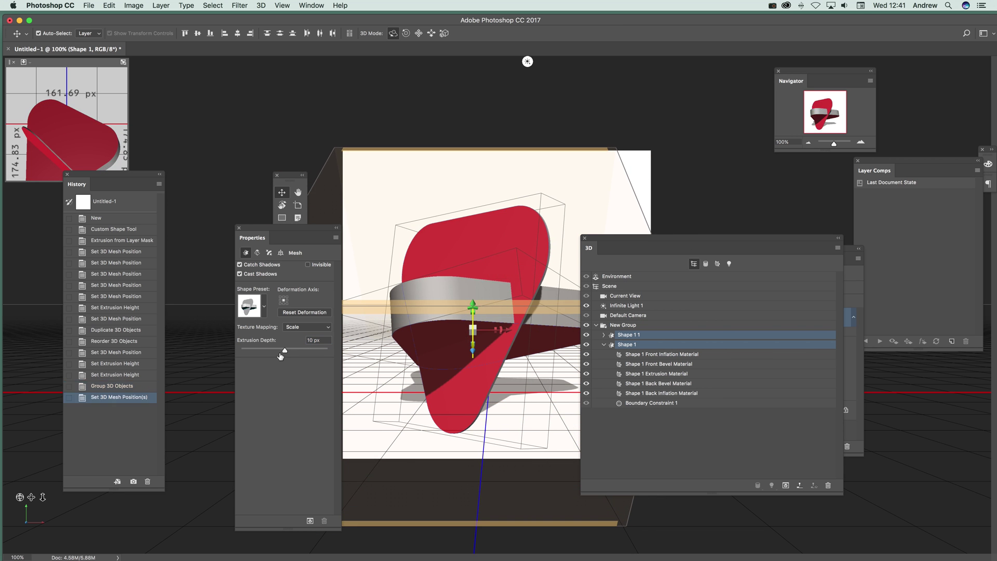
left_click_drag(285, 350, 290, 355)
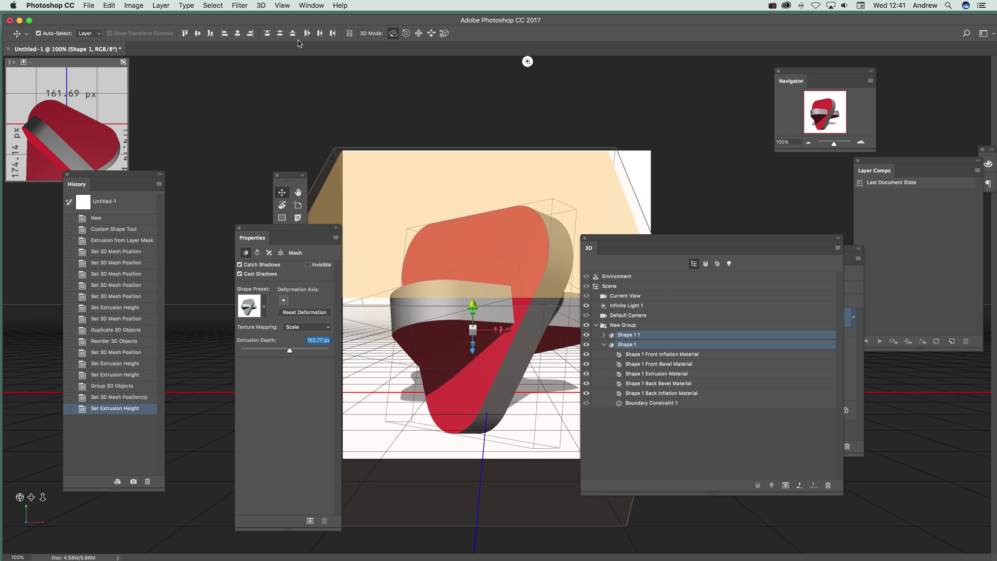
- Browse the 3D export file formats, then cancel the export without saving
left_click(262, 5)
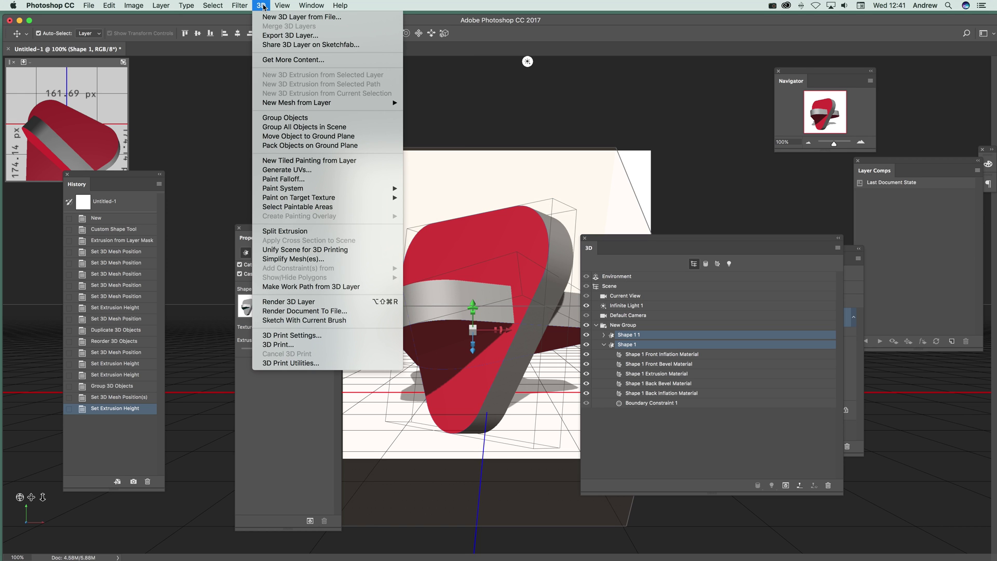
left_click(292, 37)
left_click(470, 215)
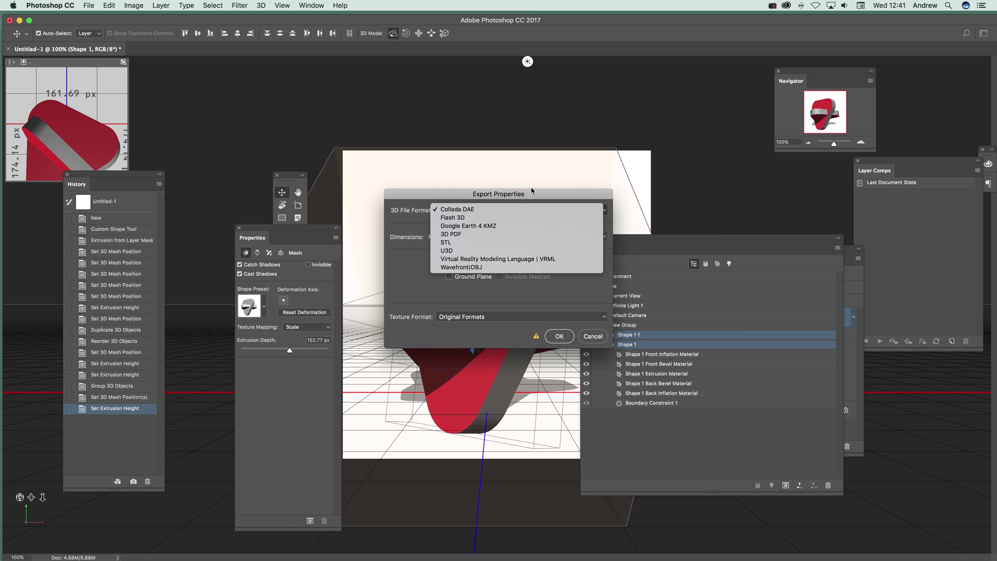
left_click(597, 341)
left_click(592, 336)
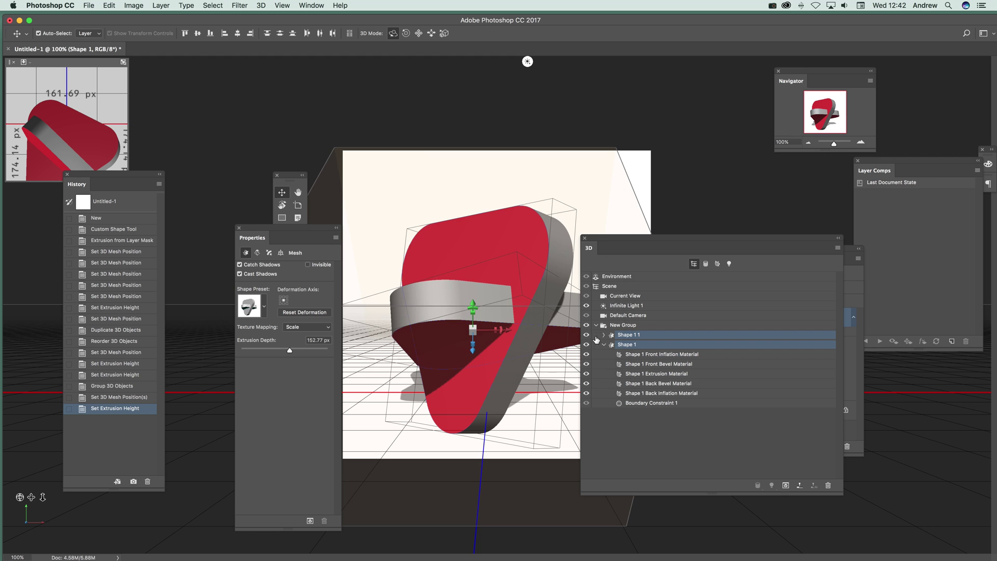
- Render the 3D layer
left_click(241, 5)
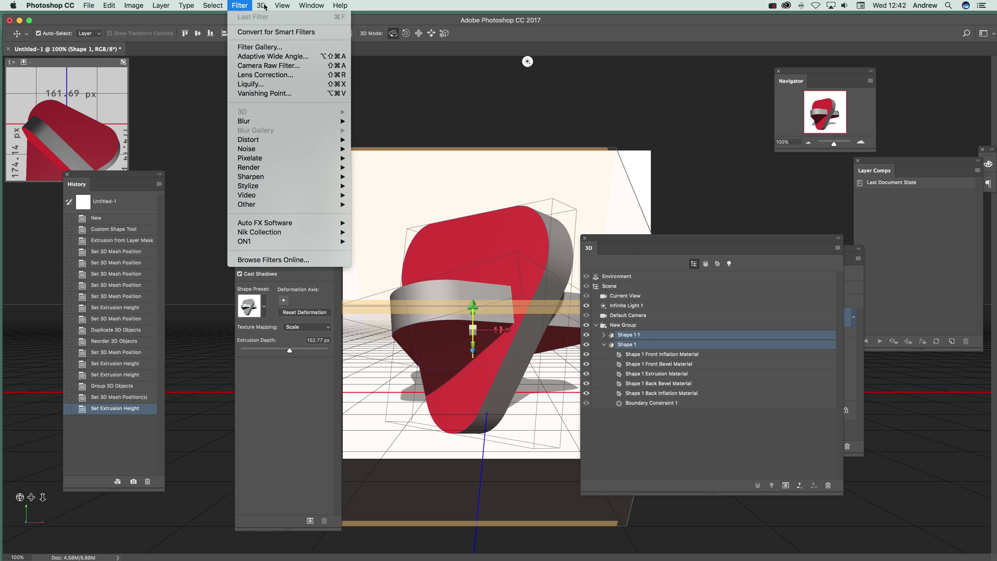
mouse_move(263, 6)
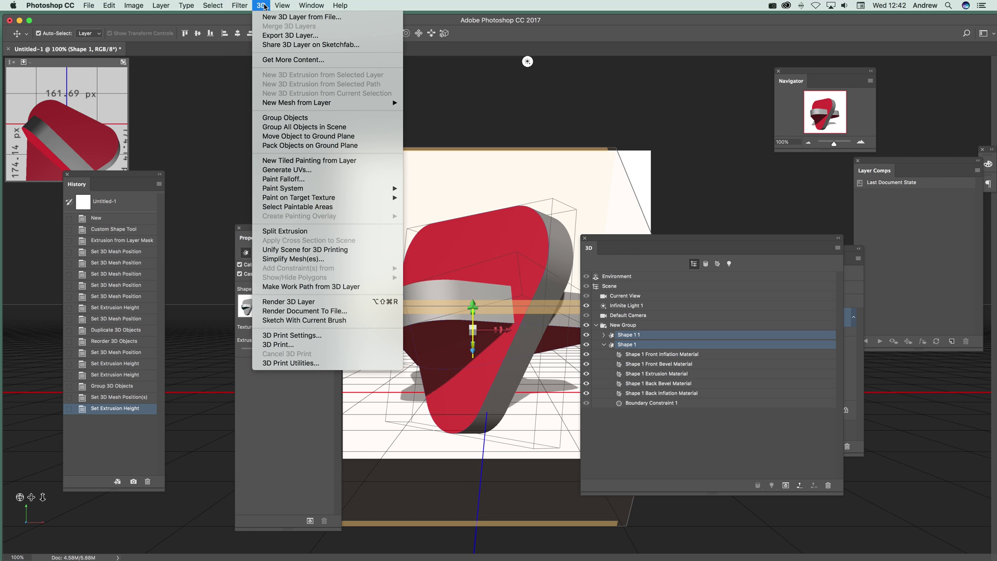
left_click(300, 306)
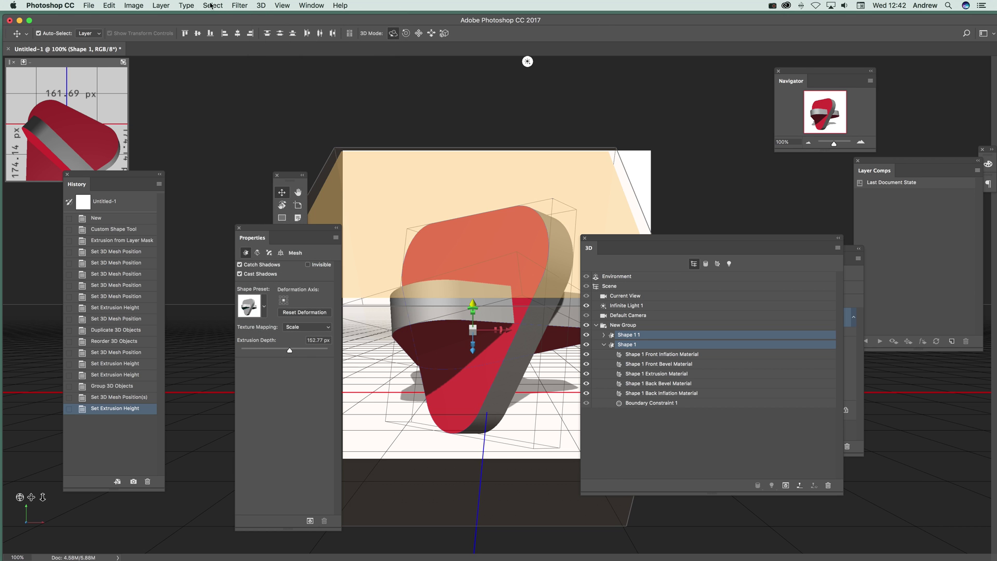
- Flatten all layers into a single image
left_click(161, 7)
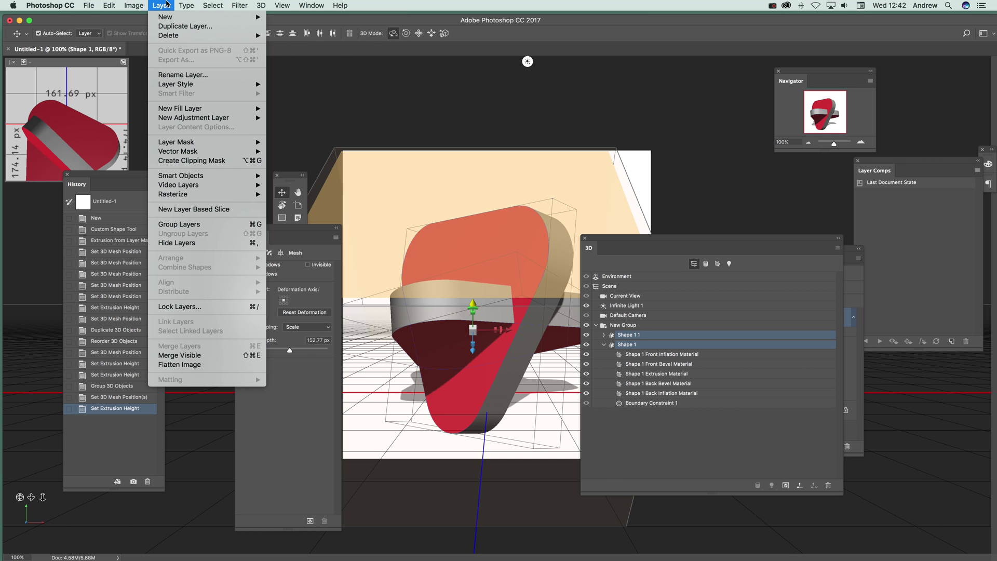
left_click(200, 366)
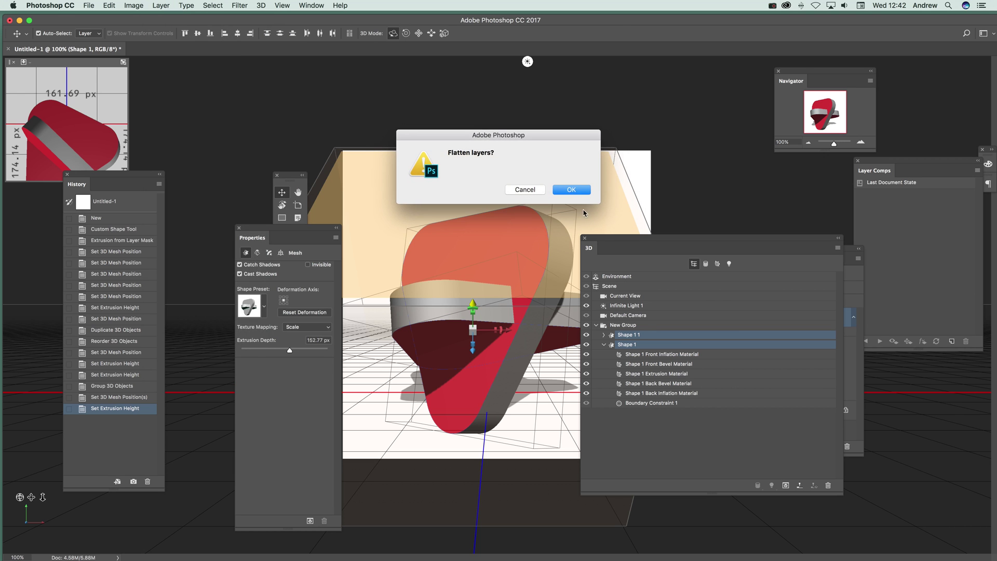
left_click(576, 191)
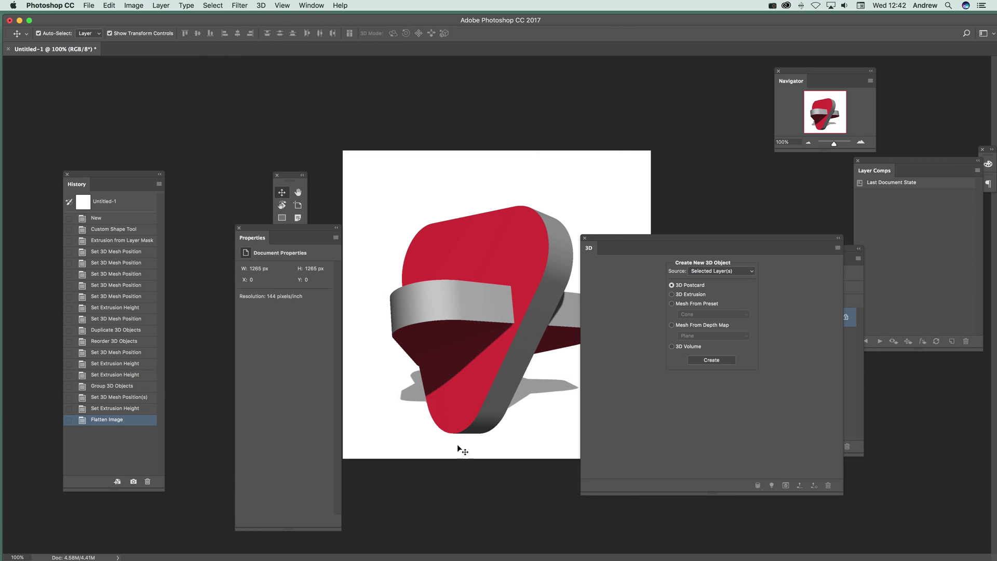
- Preview a 12 px Gaussian Blur, then cancel it to keep the image sharp
left_click(240, 6)
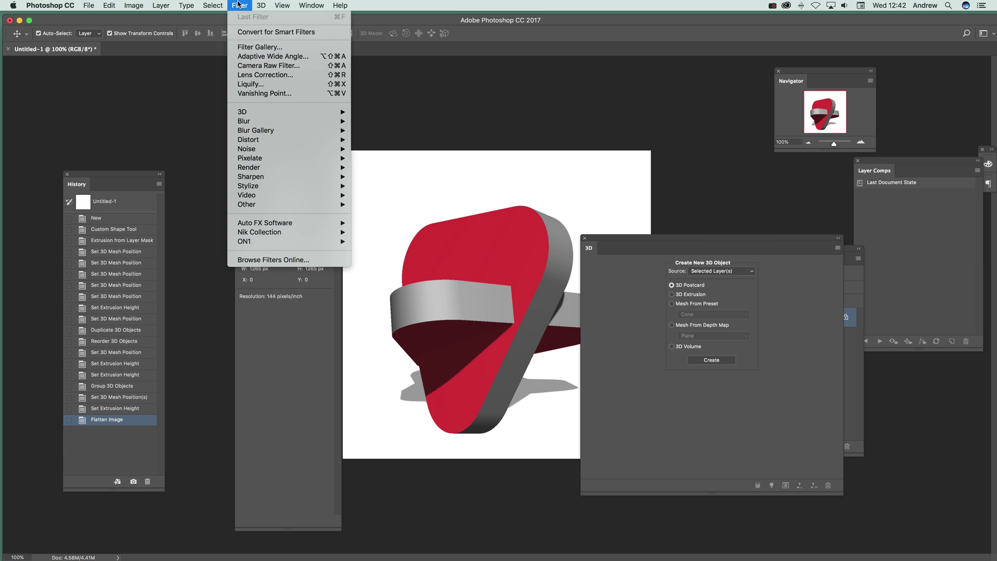
mouse_move(244, 120)
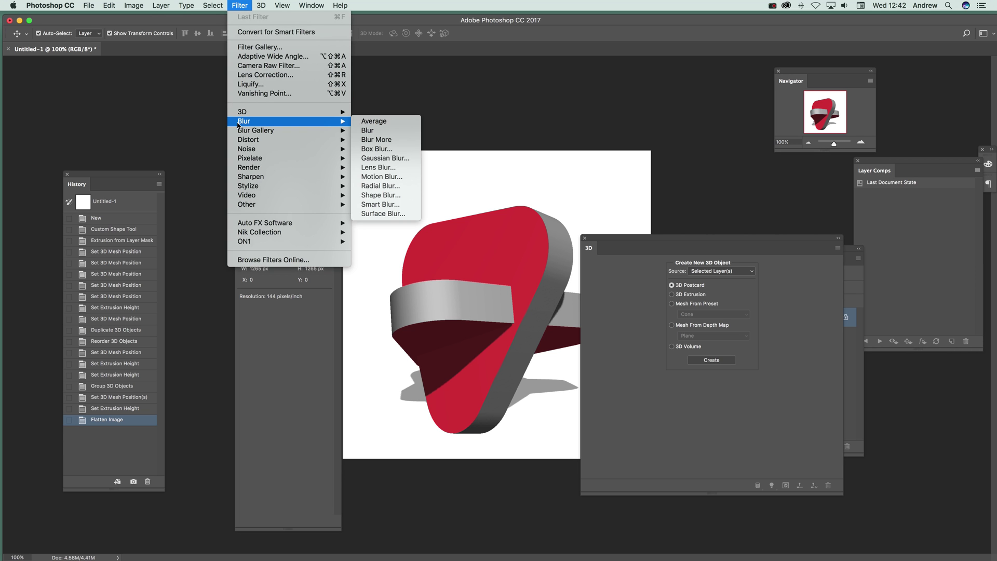
left_click(385, 158)
left_click_drag(622, 385, 612, 385)
left_click(710, 274)
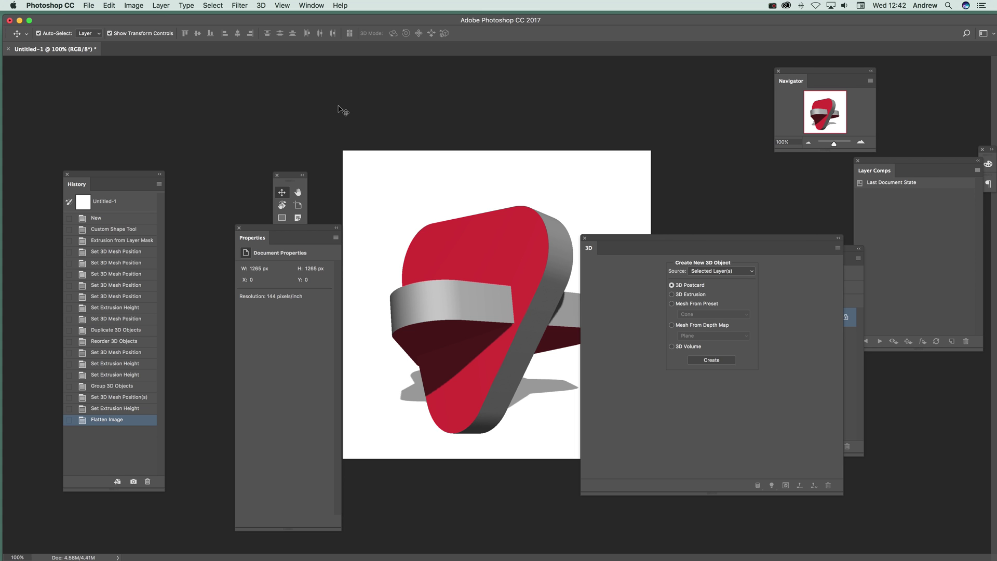
- Revert to the Set Extrusion Height history state and twist Shape 1's extrusion to -70°
left_click(119, 364)
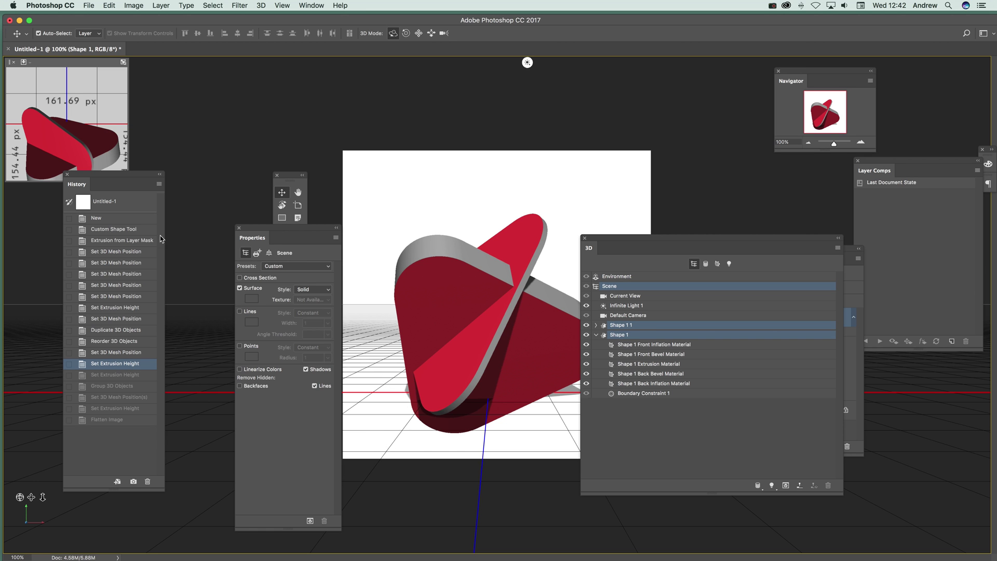
left_click(631, 345)
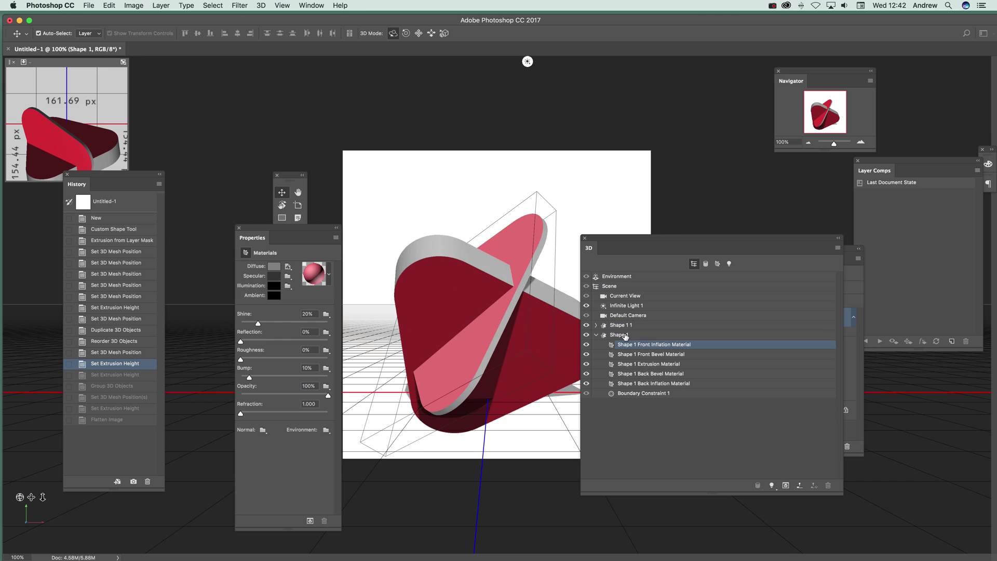
left_click(622, 335)
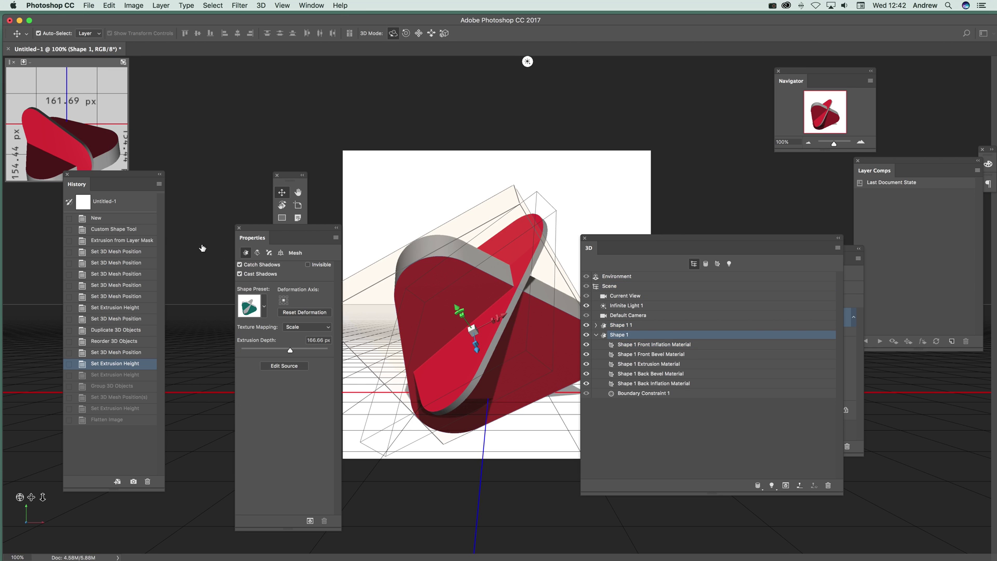
left_click(258, 253)
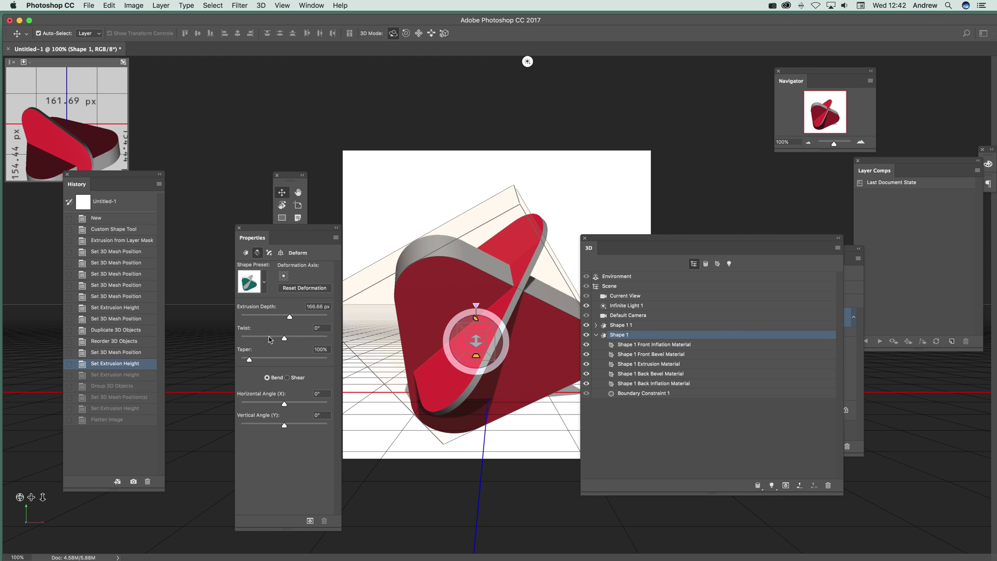
left_click_drag(284, 340, 282, 338)
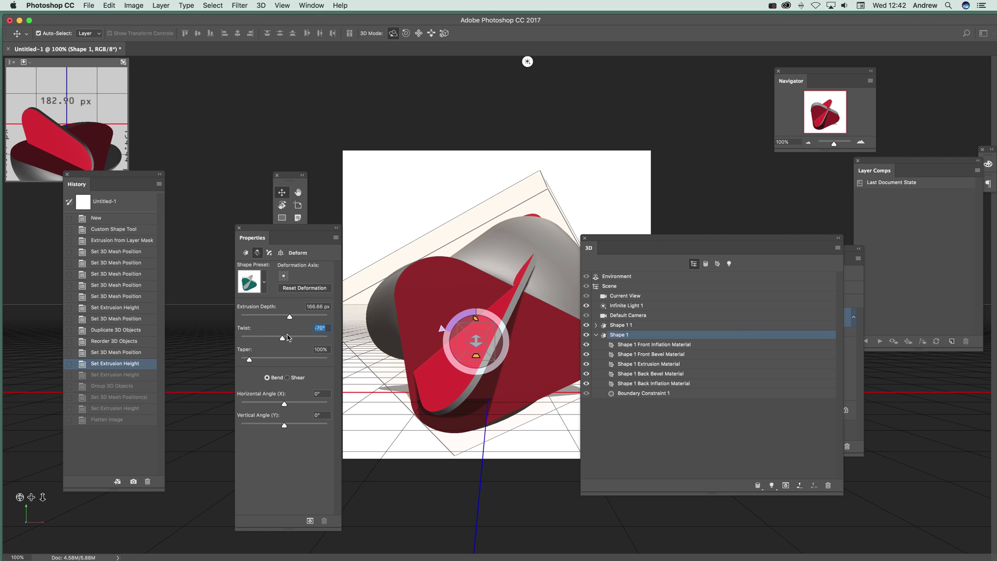
- Give Shape 1's front cap a 68° inflate angle and 43% inflation strength
left_click(269, 253)
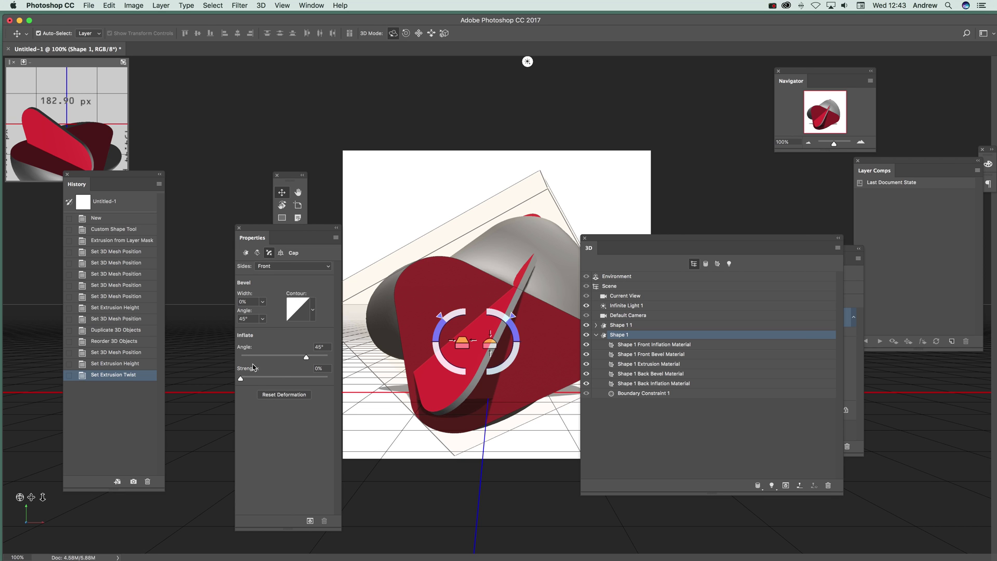
left_click_drag(306, 356, 317, 357)
left_click_drag(248, 377, 278, 377)
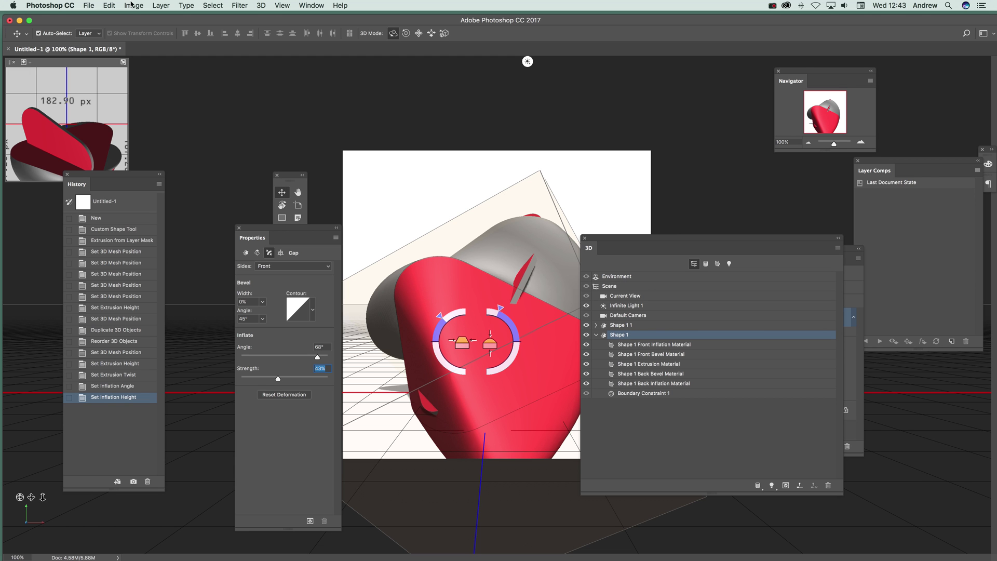
- Flatten the 3D triangle with Layer > Flatten Image, then open the Custom Shape picker's gear menu
left_click(158, 6)
left_click(179, 364)
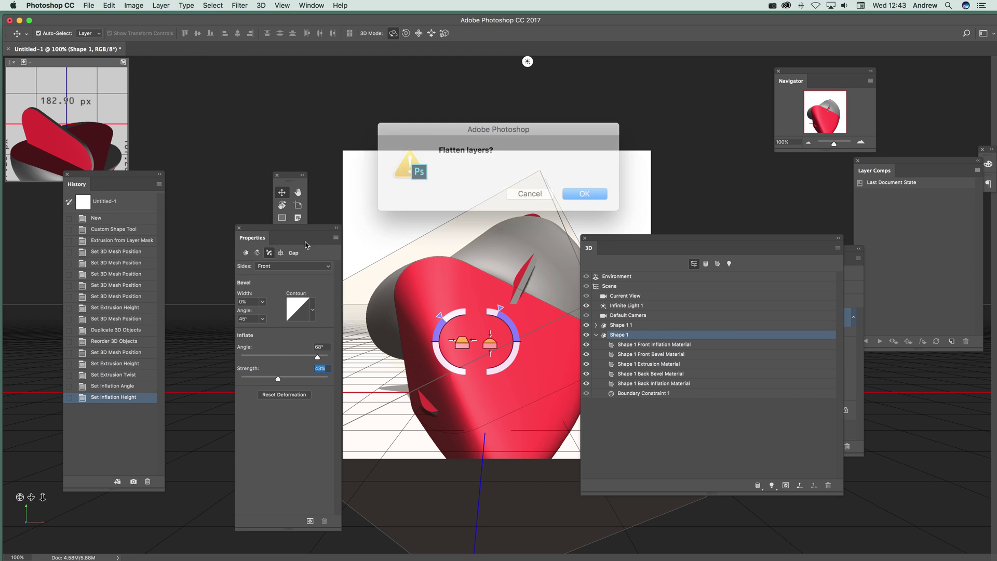
left_click(571, 190)
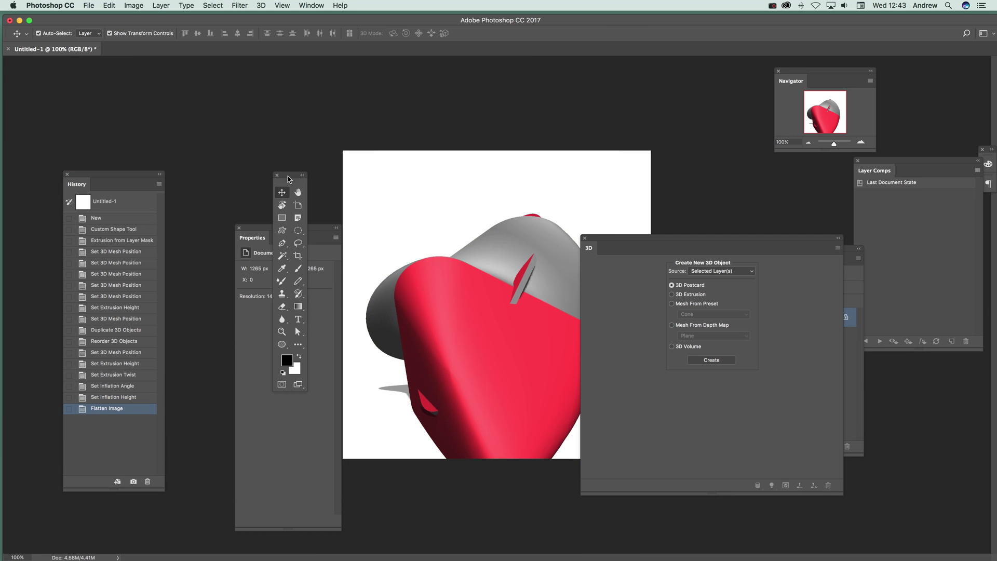
left_click(383, 34)
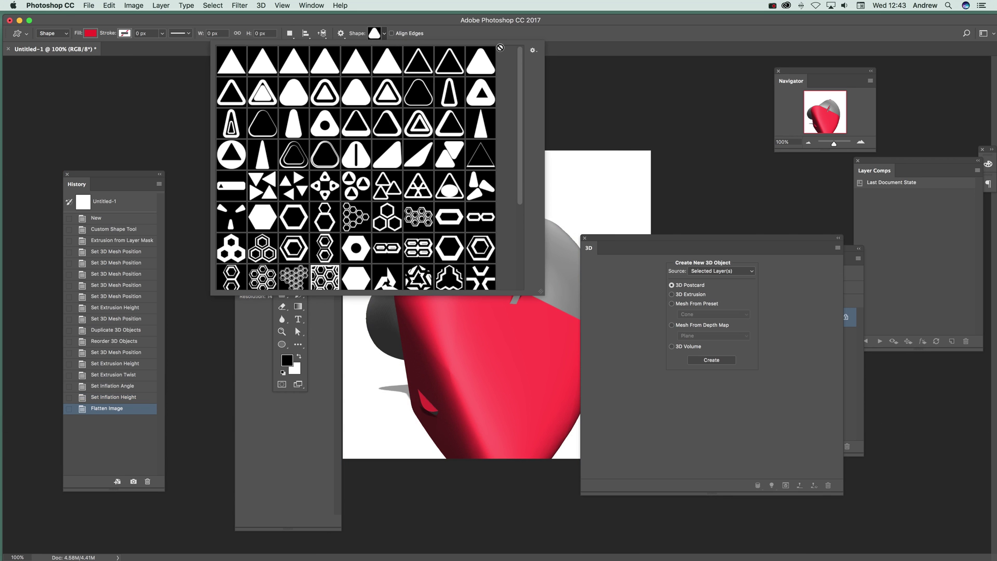
left_click(532, 50)
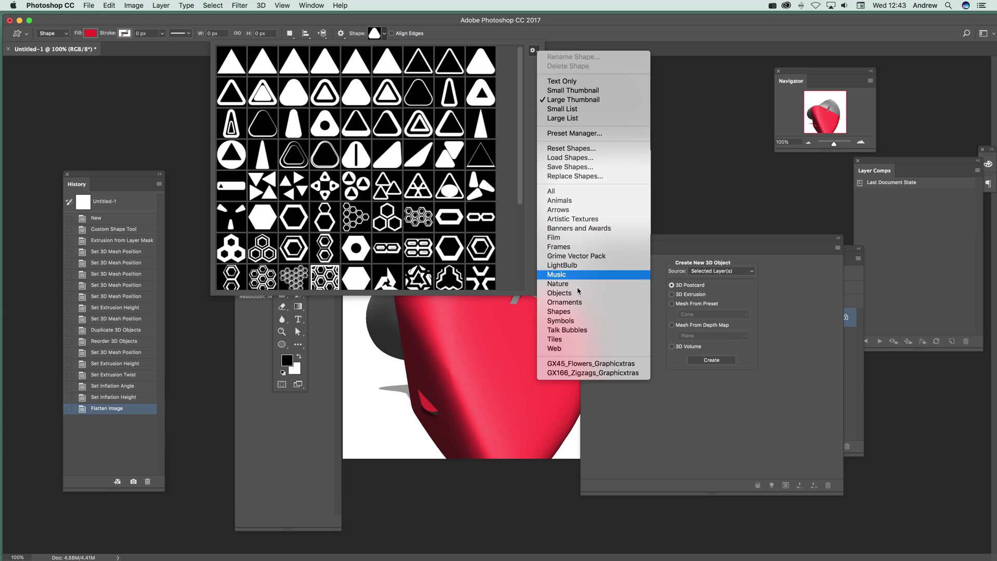